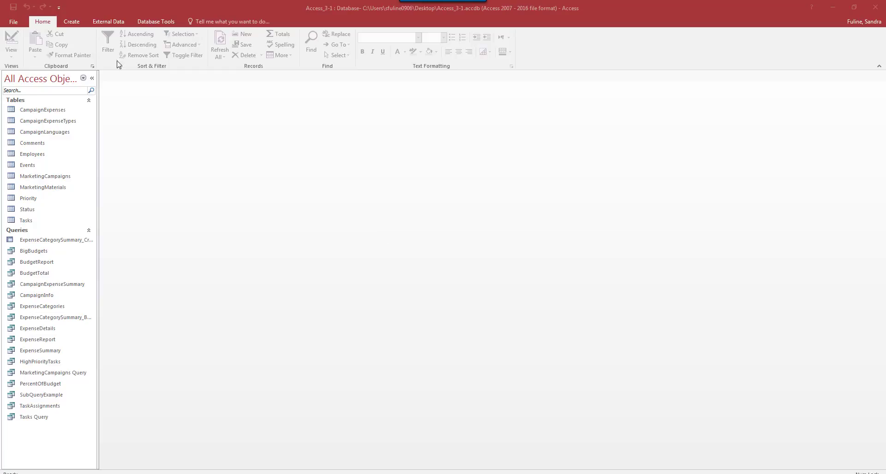
# - Start a query with the Simple Query Wizard and include all fields from the CampaignExpenses table
pyautogui.click(69, 22)
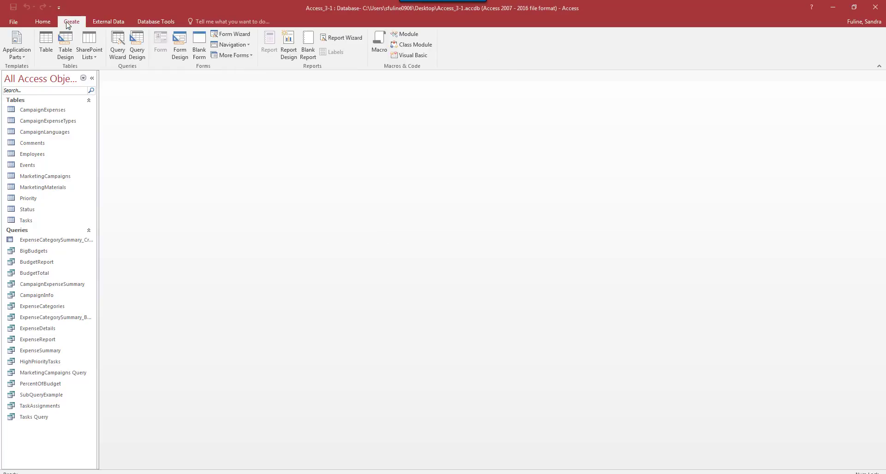
pyautogui.click(120, 52)
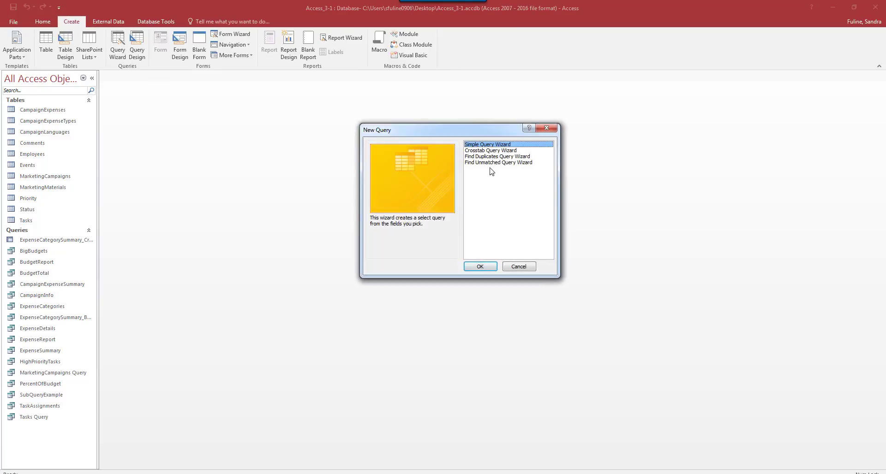
pyautogui.click(480, 267)
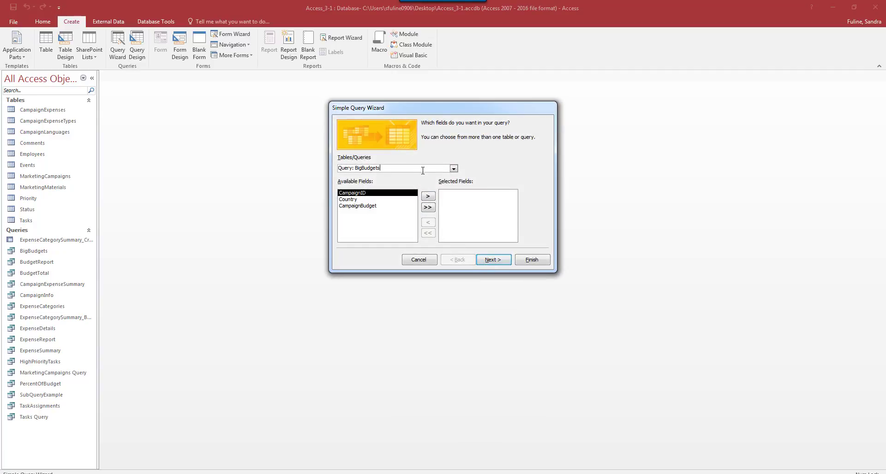
pyautogui.click(454, 169)
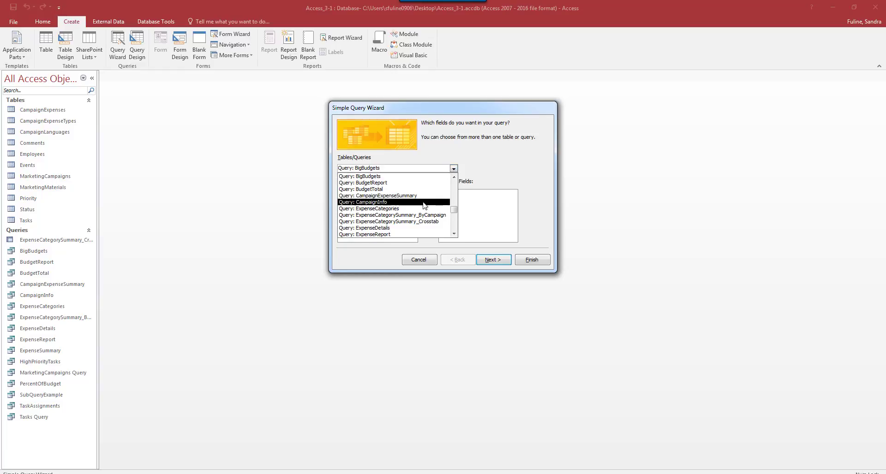
pyautogui.moveTo(455, 212); pyautogui.dragTo(455, 184)
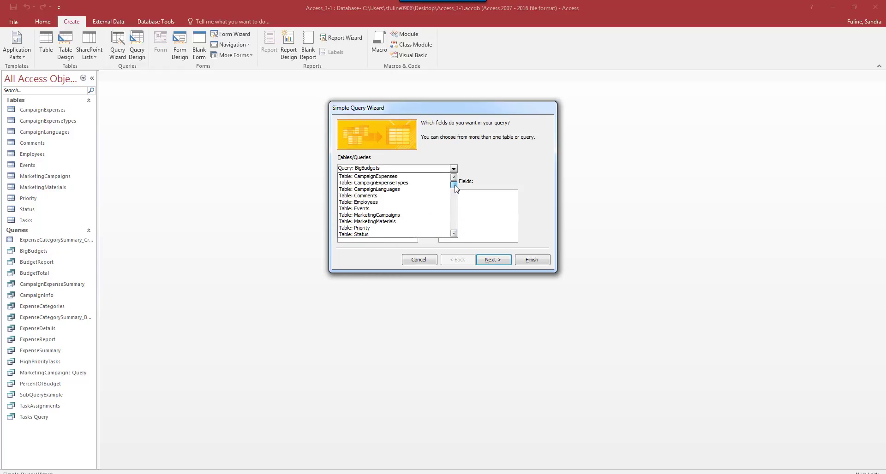
pyautogui.click(402, 176)
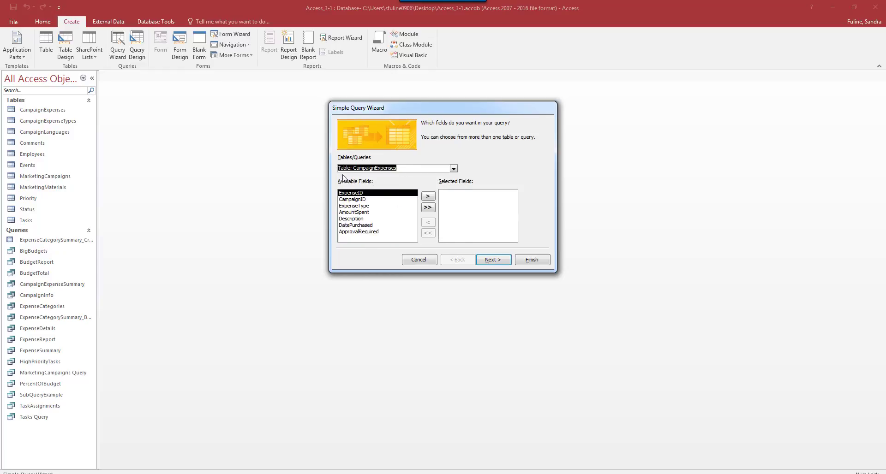
pyautogui.click(429, 209)
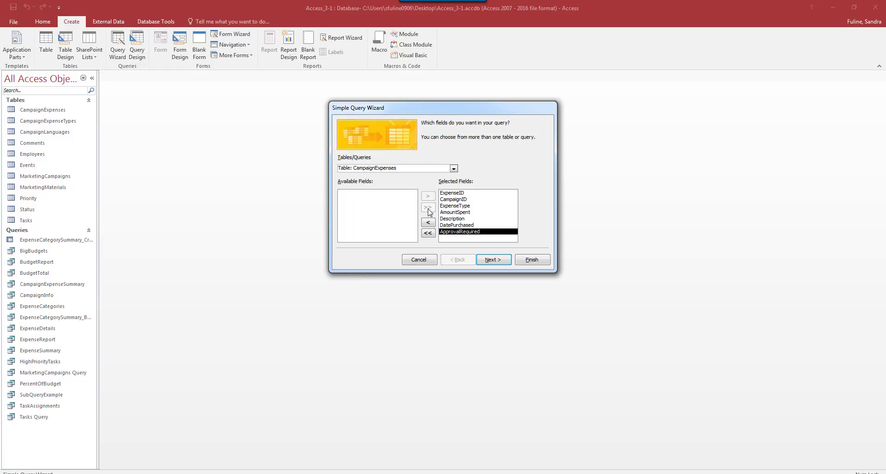
# - Finish the wizard as a detail query titled "MOSAccess Query1" and close the resulting datasheet
pyautogui.click(496, 261)
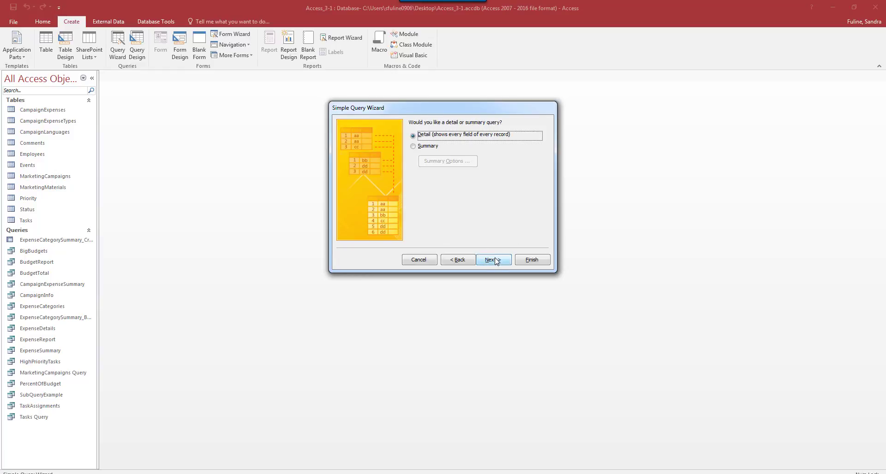
pyautogui.click(496, 260)
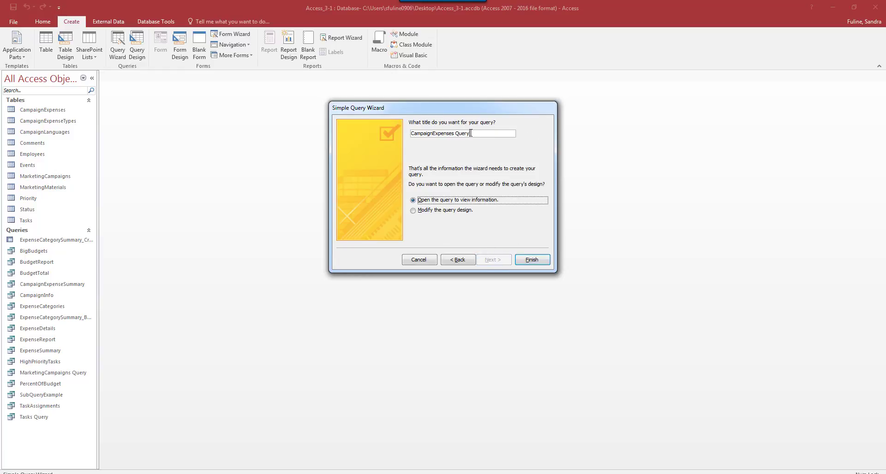
pyautogui.moveTo(471, 133); pyautogui.dragTo(364, 130)
pyautogui.write('MOS')
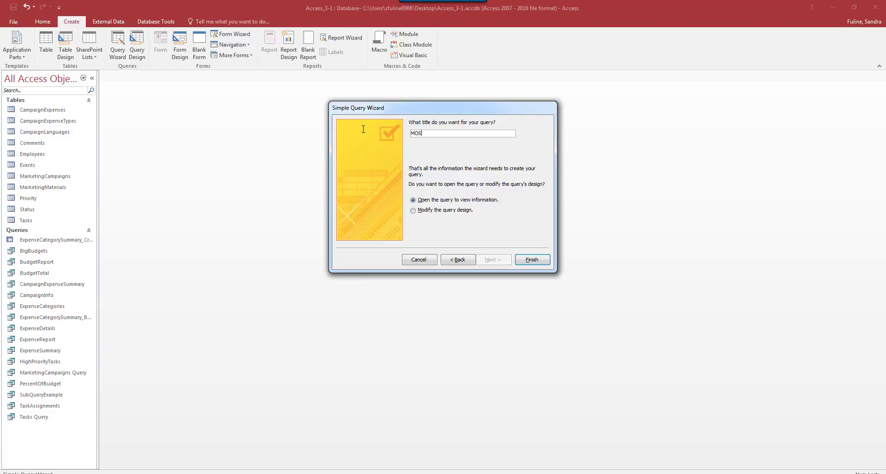
pyautogui.write('Access Query1')
pyautogui.press('Return')
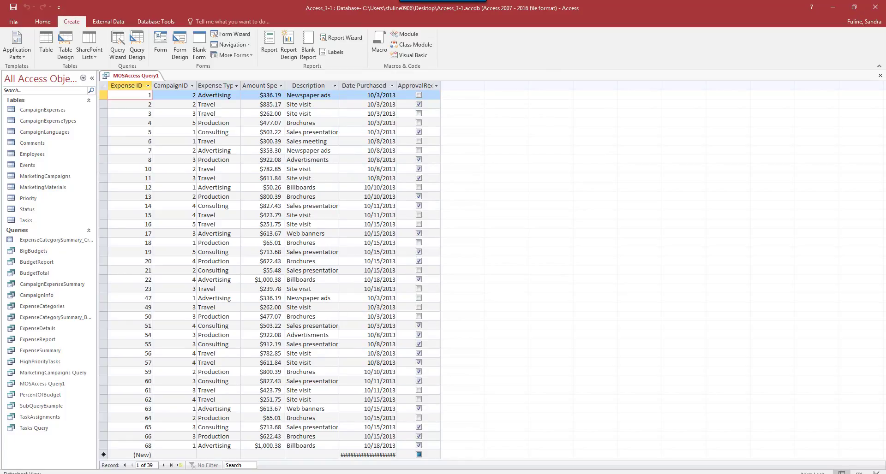
pyautogui.click(880, 75)
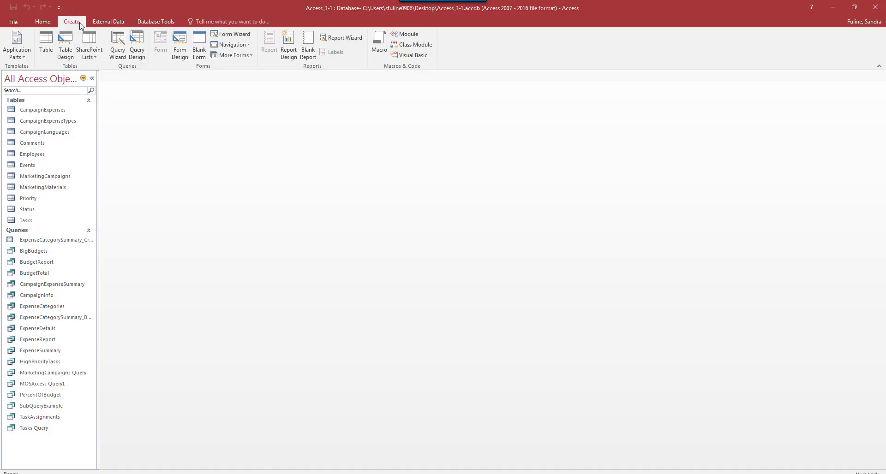
# - Start a new query in Design view, add the MarketingCampaigns table and lengthen its field list to show every field
pyautogui.click(141, 58)
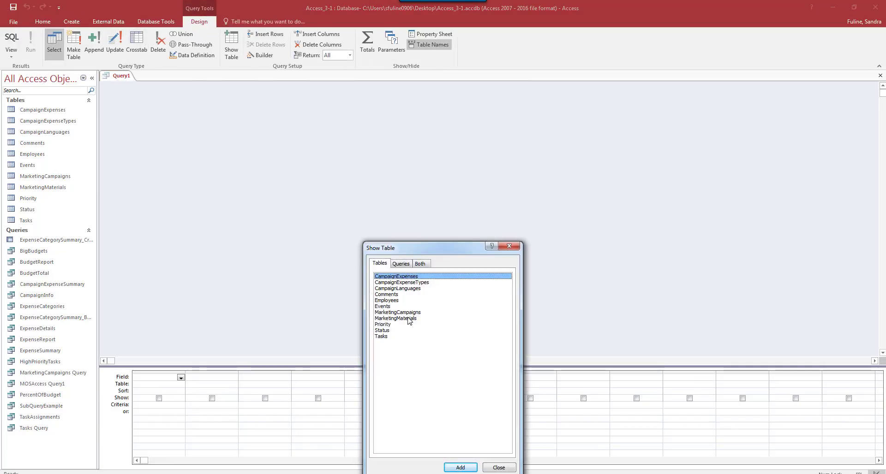
pyautogui.doubleClick(409, 313)
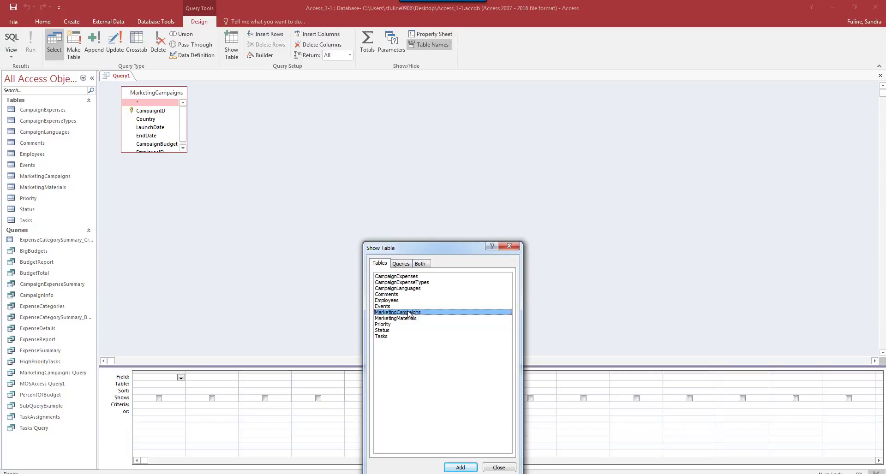
pyautogui.click(509, 246)
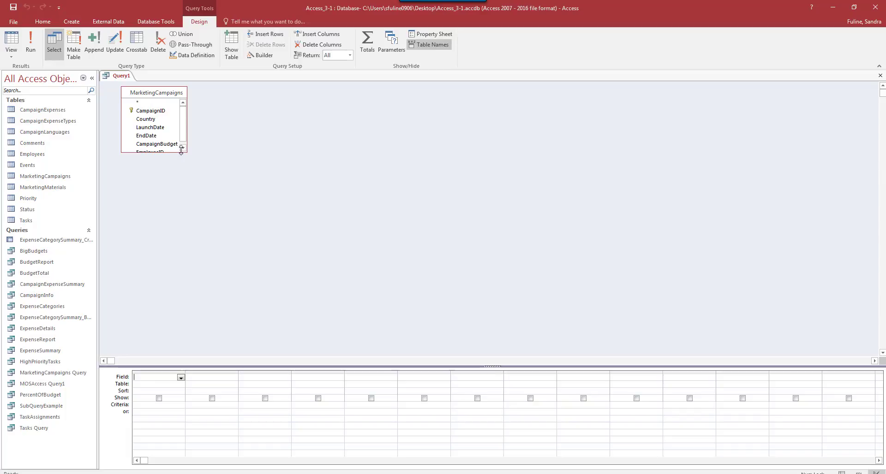
pyautogui.moveTo(186, 153); pyautogui.dragTo(188, 191)
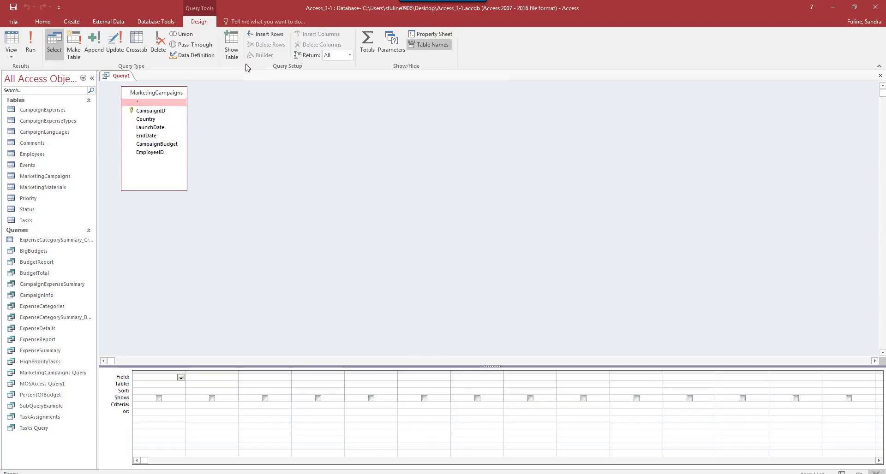
pyautogui.click(231, 44)
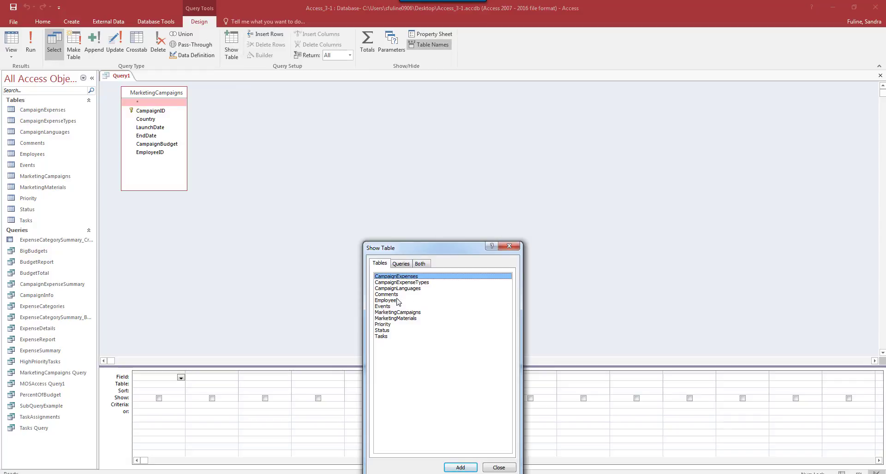
pyautogui.click(401, 265)
pyautogui.click(420, 266)
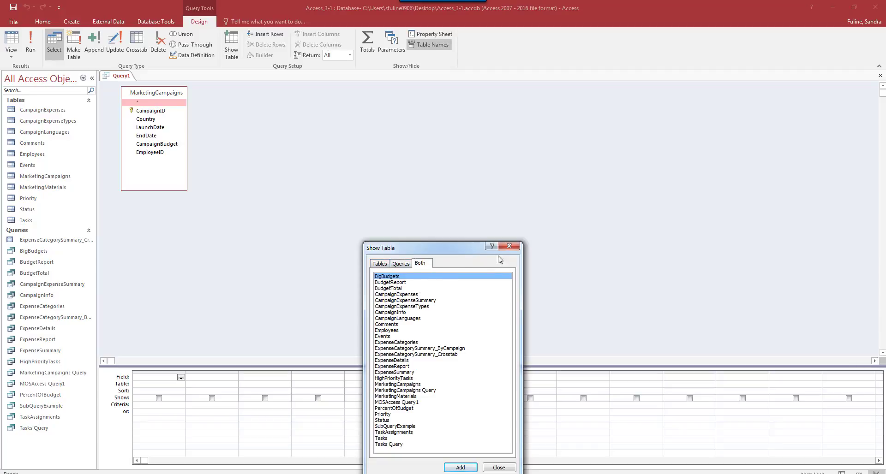
pyautogui.click(509, 246)
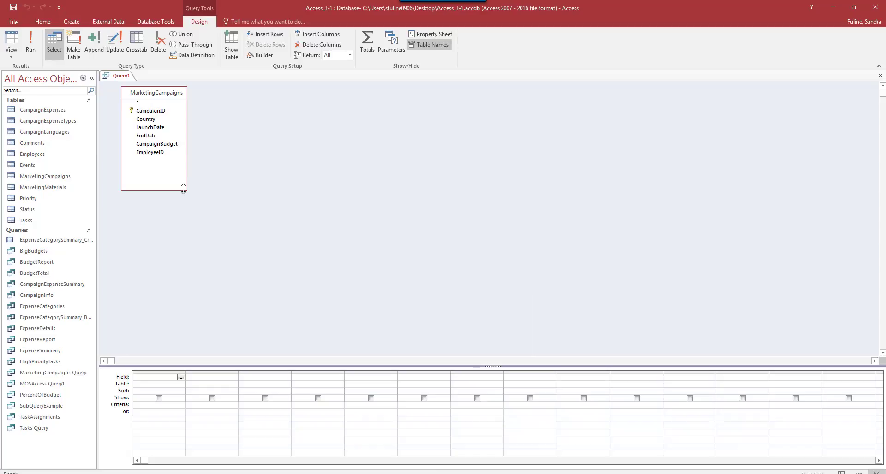
# - Shorten the MarketingCampaigns field list slightly and add CampaignID, Country and CampaignBudget to the query design grid
pyautogui.moveTo(184, 190); pyautogui.dragTo(185, 171)
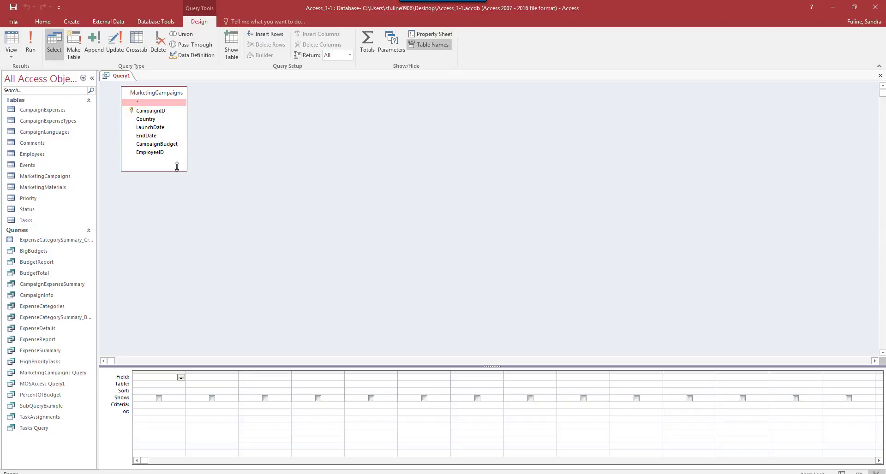
pyautogui.click(164, 113)
pyautogui.doubleClick(163, 113)
pyautogui.doubleClick(152, 119)
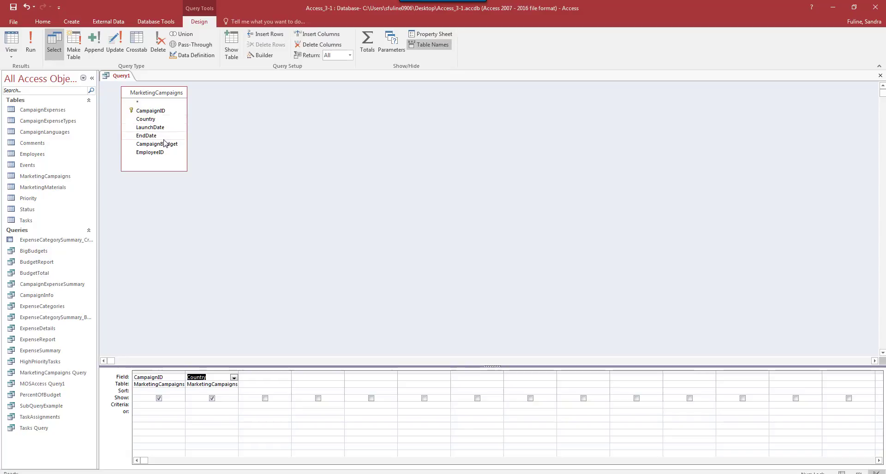
pyautogui.doubleClick(169, 144)
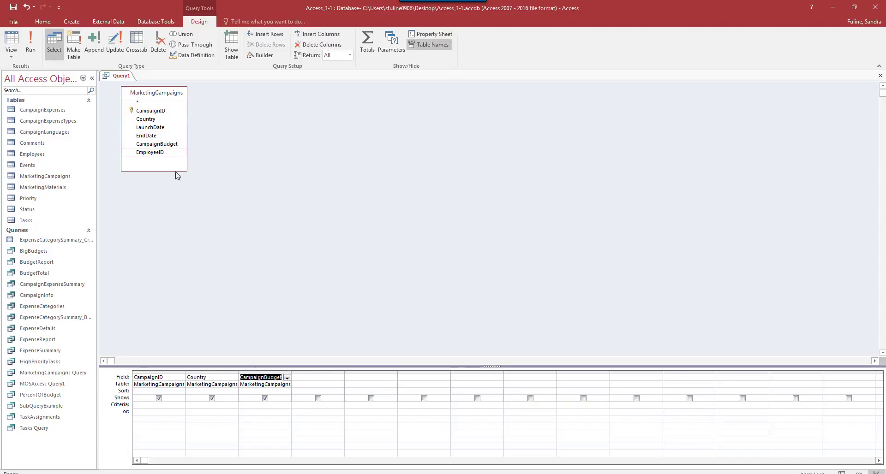
pyautogui.click(287, 378)
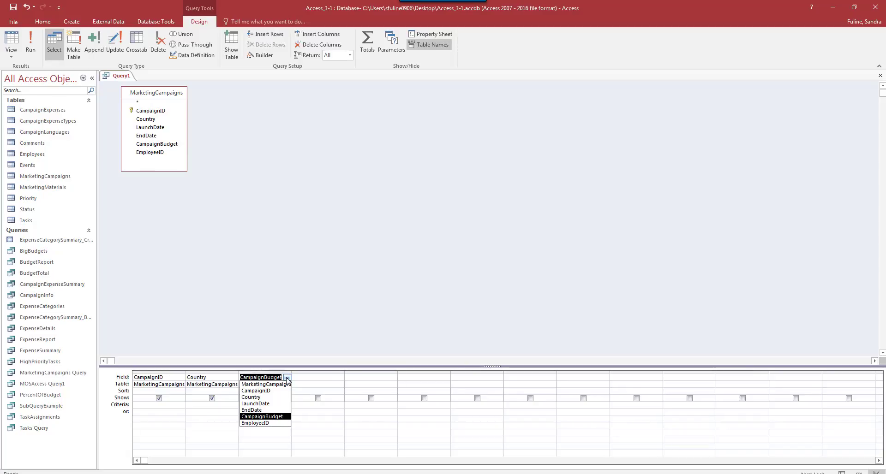
pyautogui.click(287, 378)
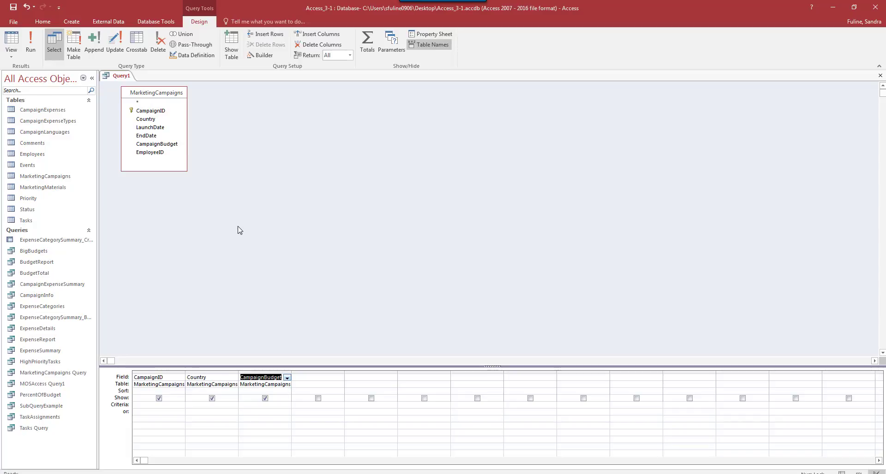
# - Save the query with the name "MOSAccess Query2"
pyautogui.click(14, 7)
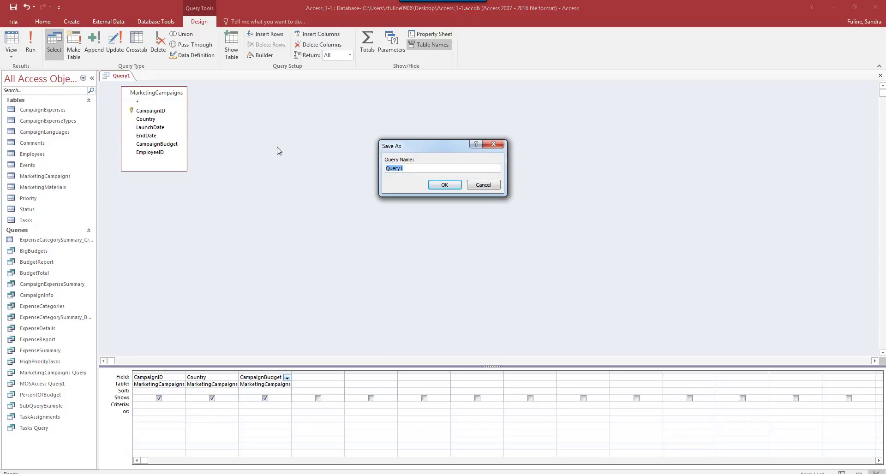
pyautogui.write('Mo')
pyautogui.write('OS')
pyautogui.write('Acces')
pyautogui.write('s Queryt')
pyautogui.press('BackSpace')
pyautogui.write('2')
pyautogui.press('Return')
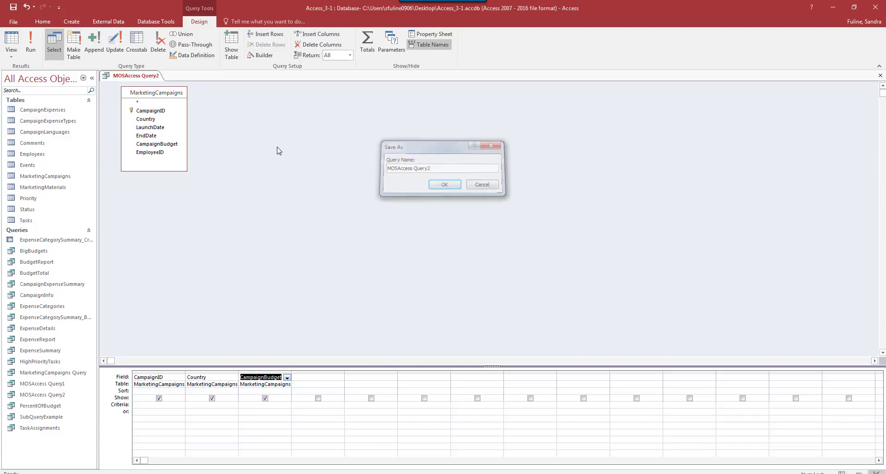
# - Convert the query to an update query and try running it with CampaignBudget's Update To expression set to [CampaingBudget]*1.1
pyautogui.click(116, 51)
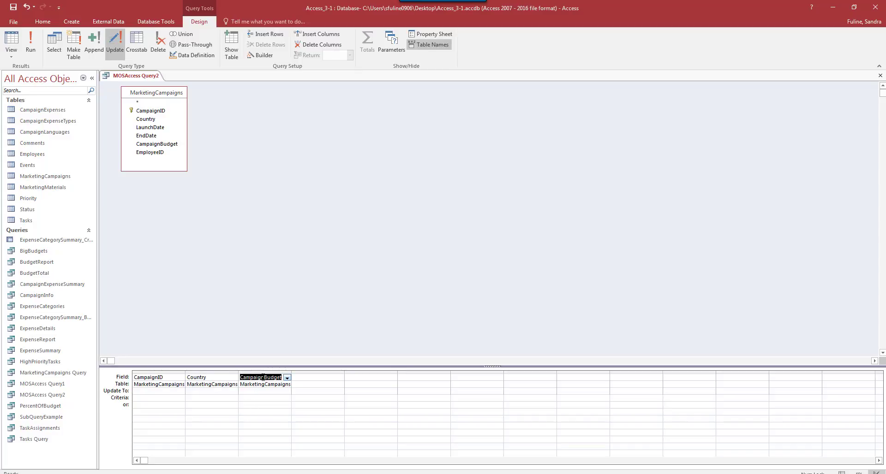
pyautogui.click(253, 391)
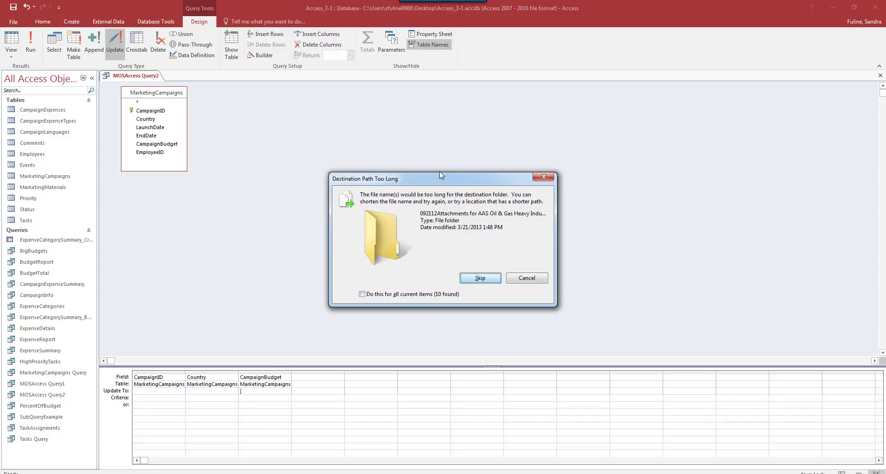
pyautogui.moveTo(441, 180); pyautogui.dragTo(885, 210)
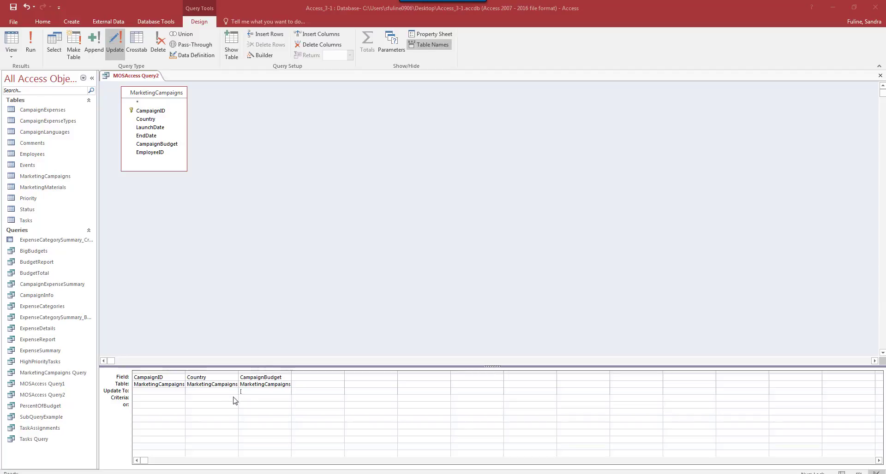
pyautogui.click(249, 391)
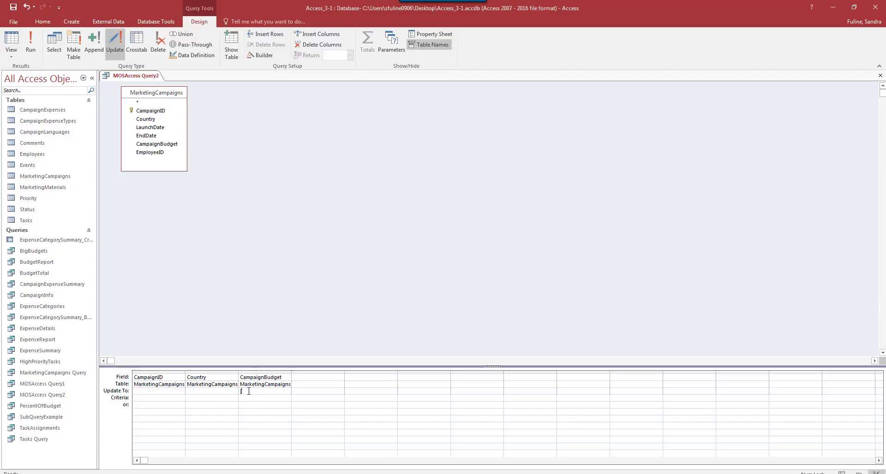
pyautogui.write('[CampaingBudget')
pyautogui.write(']*1.1')
pyautogui.click(31, 42)
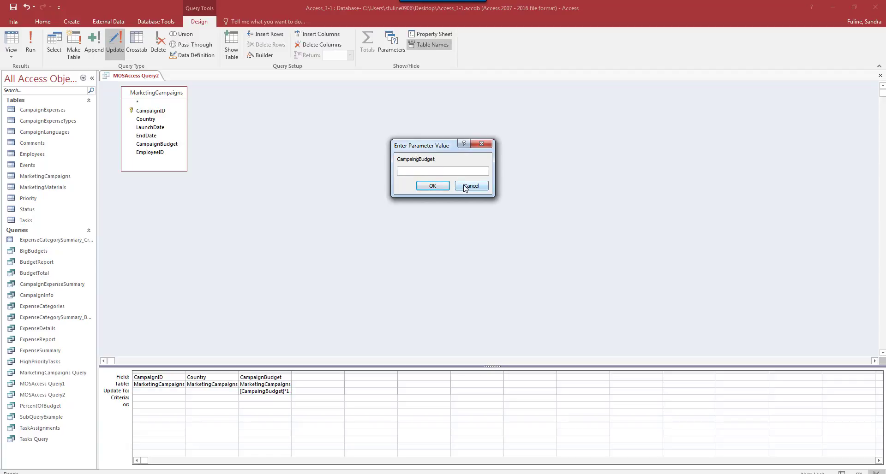
pyautogui.press('Escape')
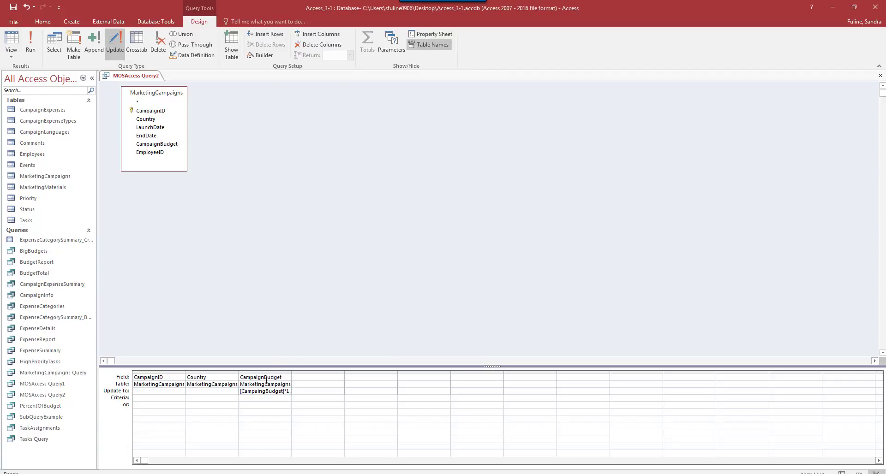
# - Correct CampaignBudget's Update To expression to [CampaignBudget]*1.1 and run the query to update the records
pyautogui.click(266, 391)
pyautogui.press('BackSpace')
pyautogui.press('BackSpace')
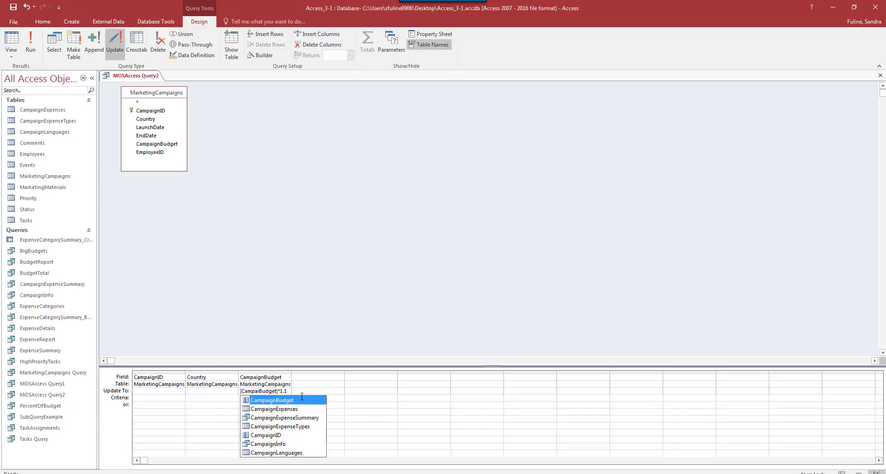
pyautogui.write('gn')
pyautogui.click(31, 44)
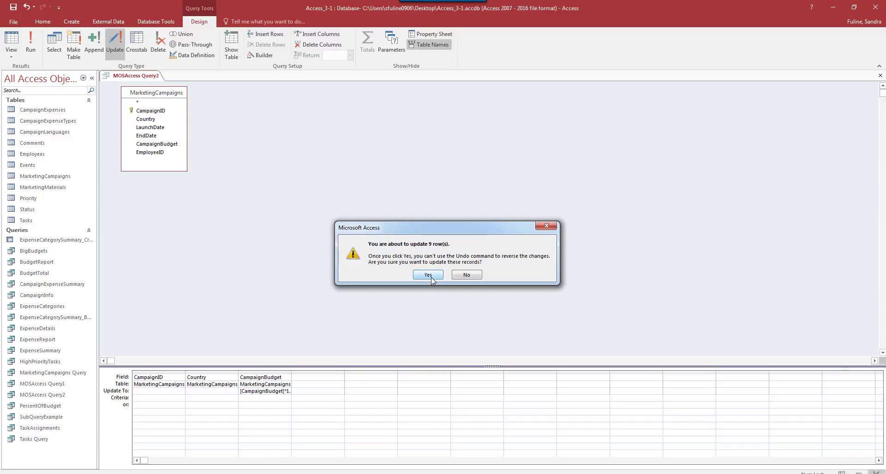
pyautogui.click(428, 275)
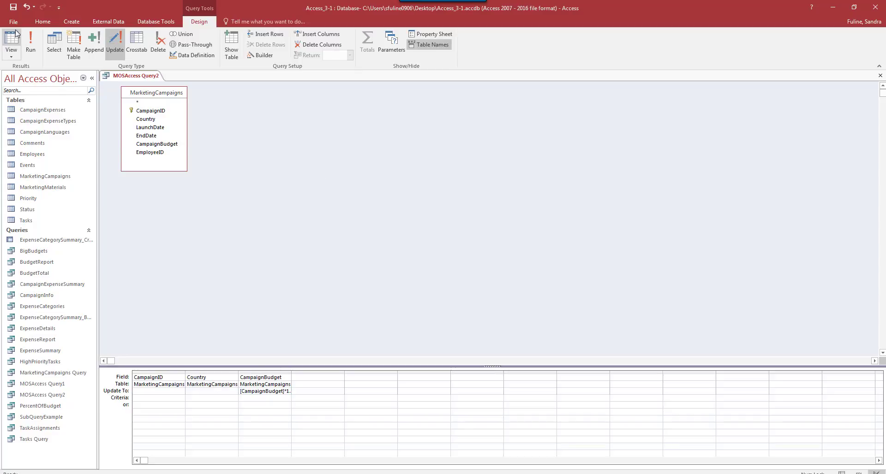
# - Save and close MOSAccess Query2, and start a new query in Design view
pyautogui.click(18, 11)
pyautogui.click(879, 75)
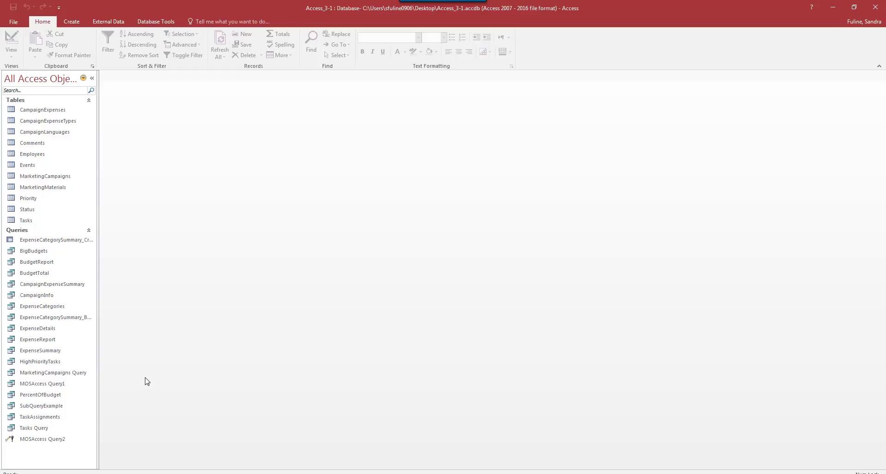
pyautogui.click(75, 25)
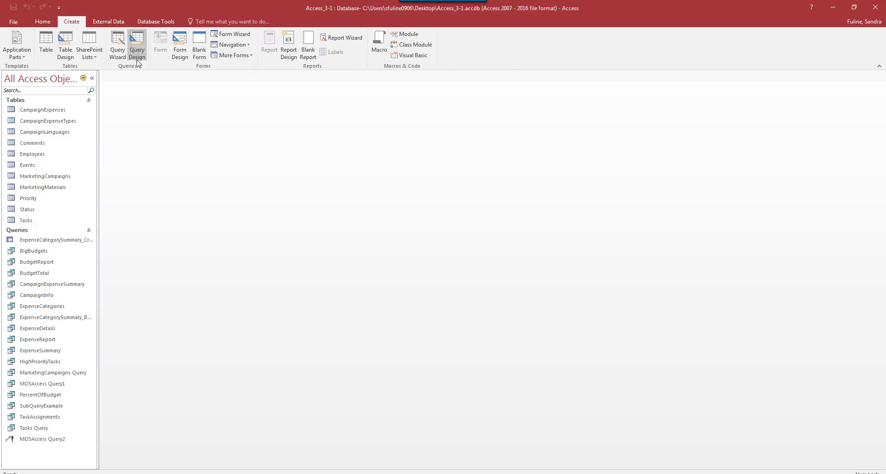
pyautogui.click(137, 44)
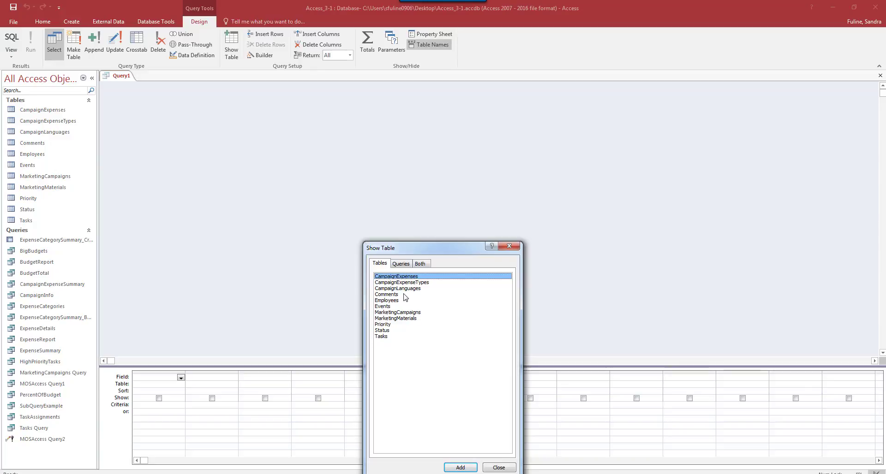
# - Add the CampaignExpenses, CampaignExpenseTypes and MarketingCampaigns tables to the new query
pyautogui.doubleClick(399, 278)
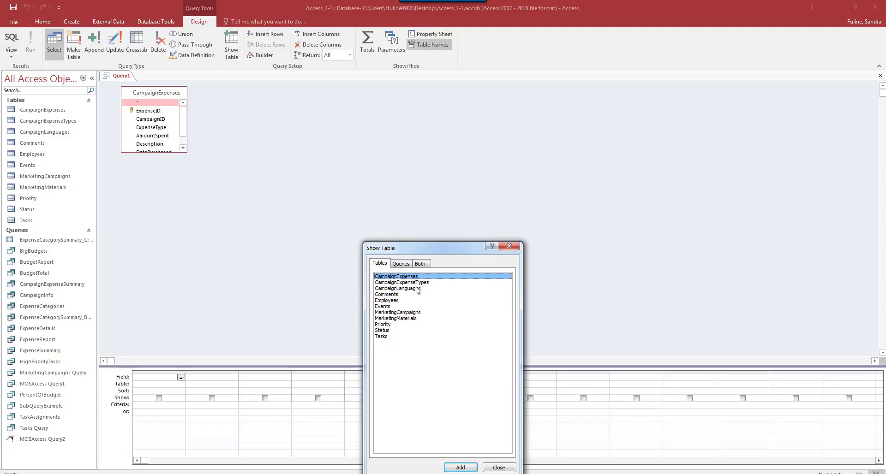
pyautogui.doubleClick(417, 283)
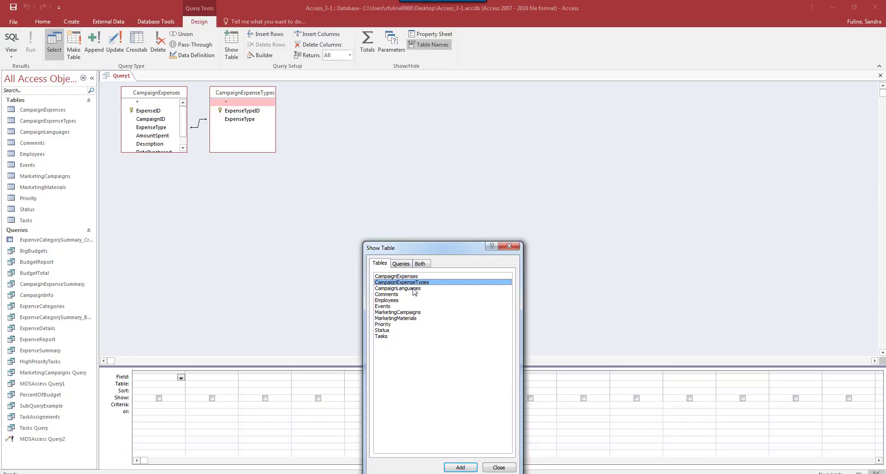
pyautogui.click(408, 313)
pyautogui.doubleClick(408, 313)
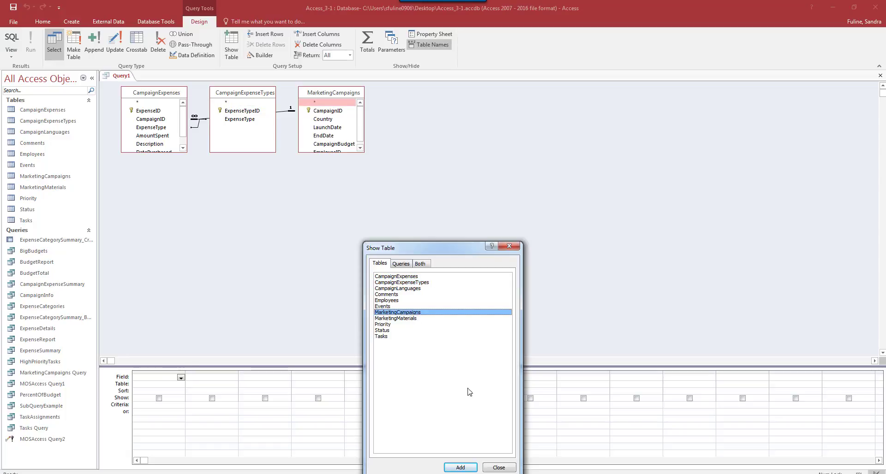
pyautogui.click(498, 468)
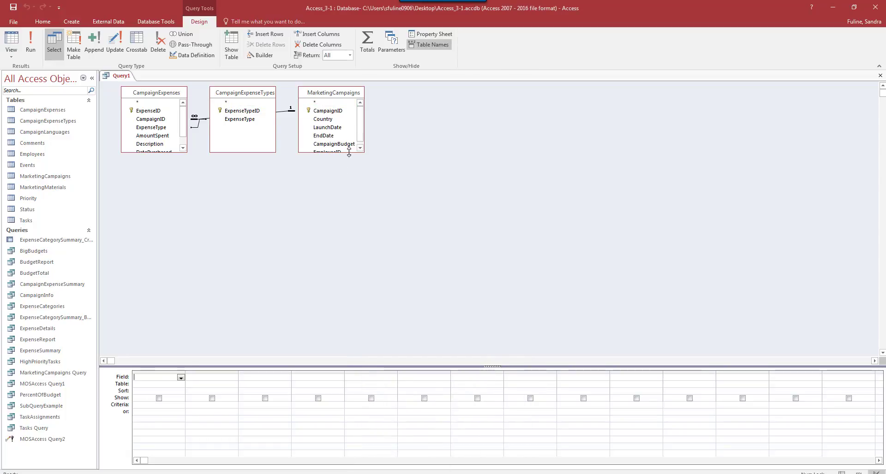
# - Lengthen the MarketingCampaigns and CampaignExpenses field lists and add MarketingCampaigns' CampaignID and Country, CampaignExpenseTypes' ExpenseType and CampaignExpenses' AmountSpent to the design grid
pyautogui.moveTo(353, 153); pyautogui.dragTo(353, 187)
pyautogui.moveTo(180, 152); pyautogui.dragTo(180, 189)
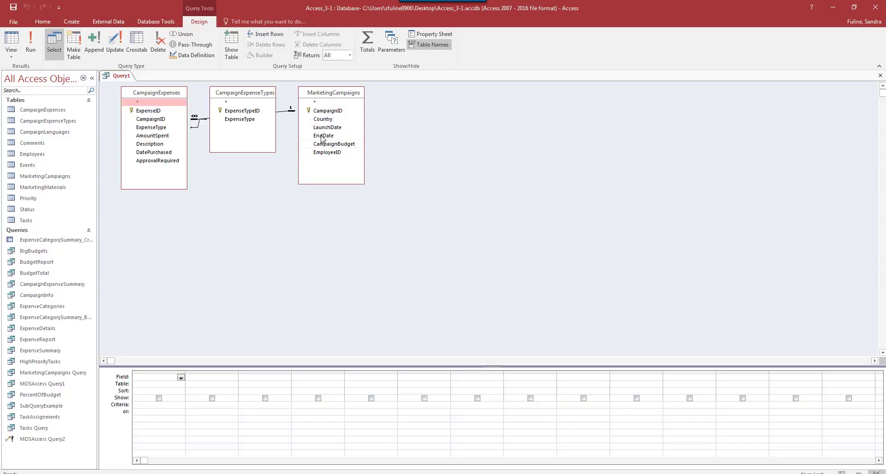
pyautogui.doubleClick(328, 112)
pyautogui.doubleClick(323, 119)
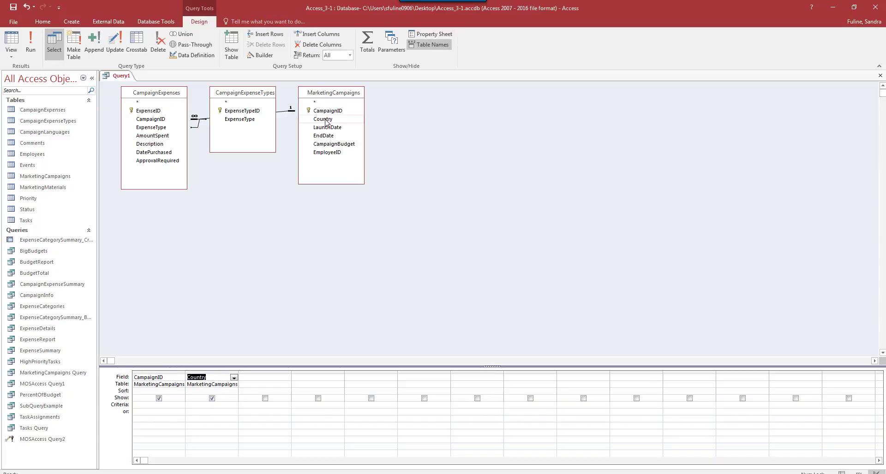
pyautogui.doubleClick(247, 120)
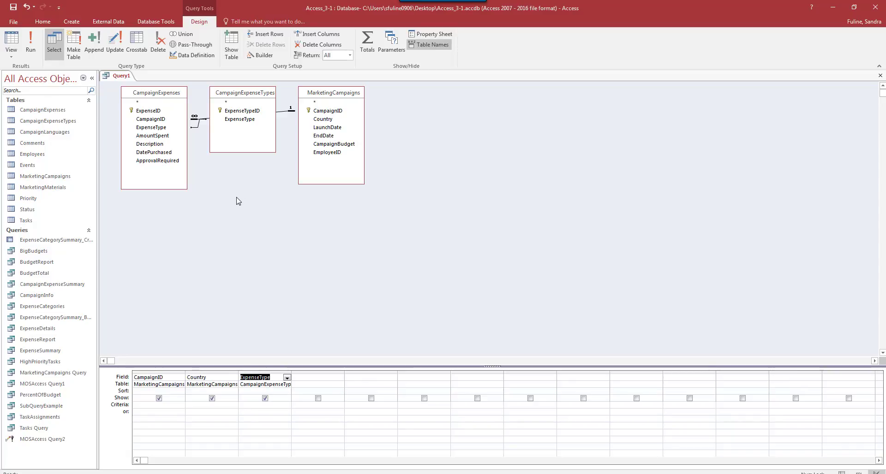
pyautogui.doubleClick(152, 136)
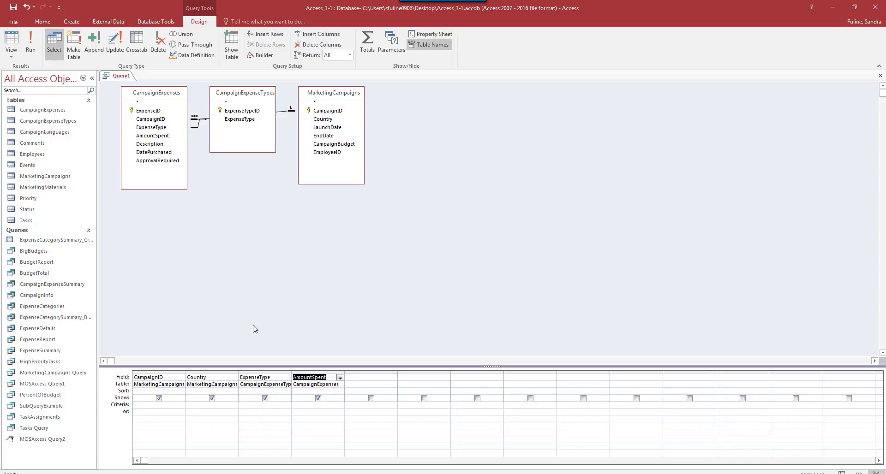
# - Save the query with the name "MOSAccess Query3"
pyautogui.hotkey('ctrl', 's')
pyautogui.write('MO')
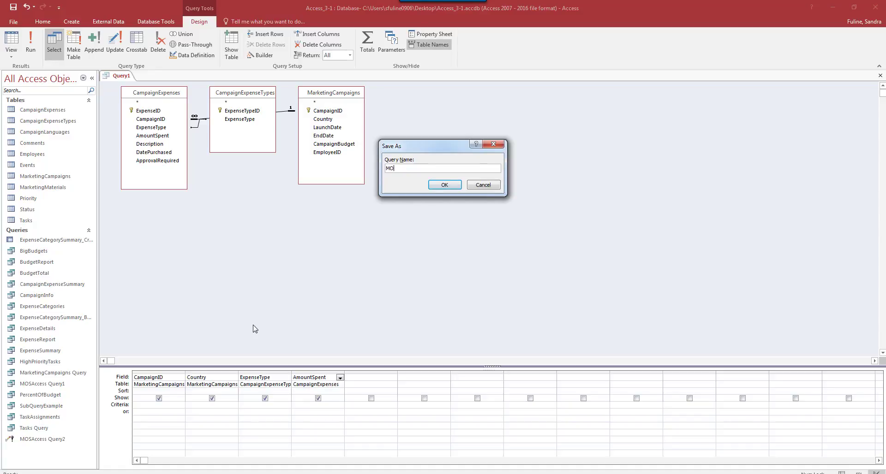
pyautogui.write('SAccess Query3')
pyautogui.press('Return')
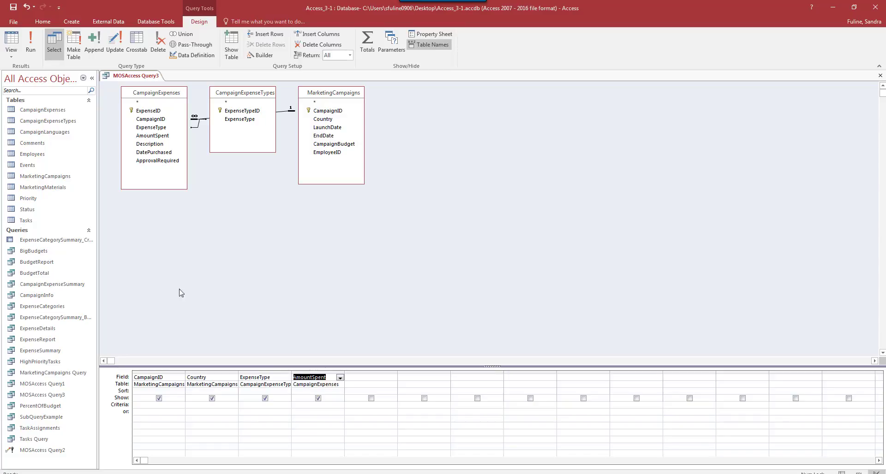
# - Convert the query to a crosstab query and set AmountSpent's Total to Sum
pyautogui.click(139, 49)
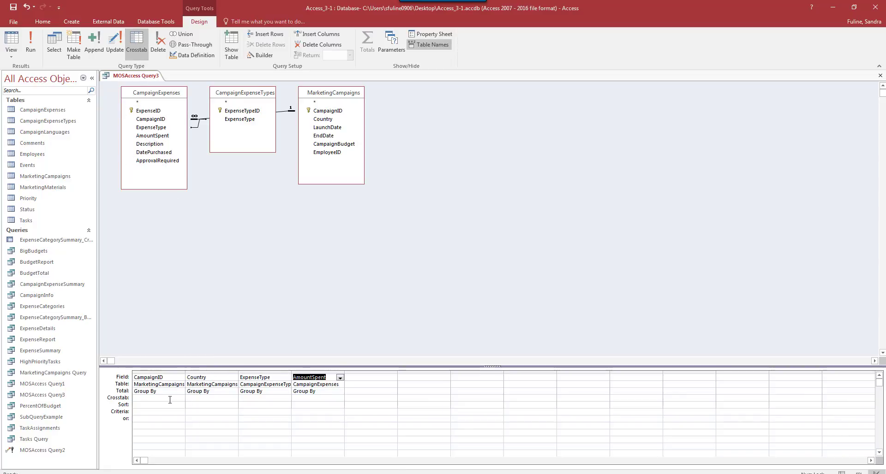
pyautogui.click(316, 392)
pyautogui.click(340, 392)
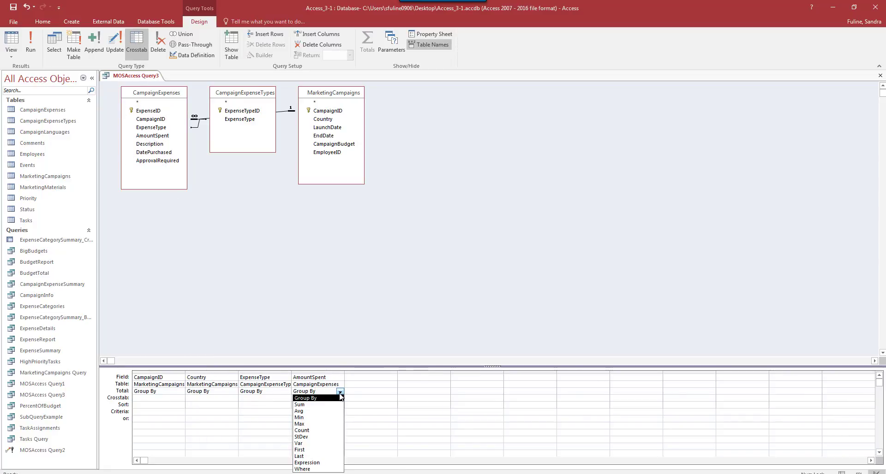
pyautogui.click(327, 406)
# - Set the Crosstab role to Row Heading for Country, Column Heading for ExpenseType and Value for AmountSpent, and run the query
pyautogui.click(222, 398)
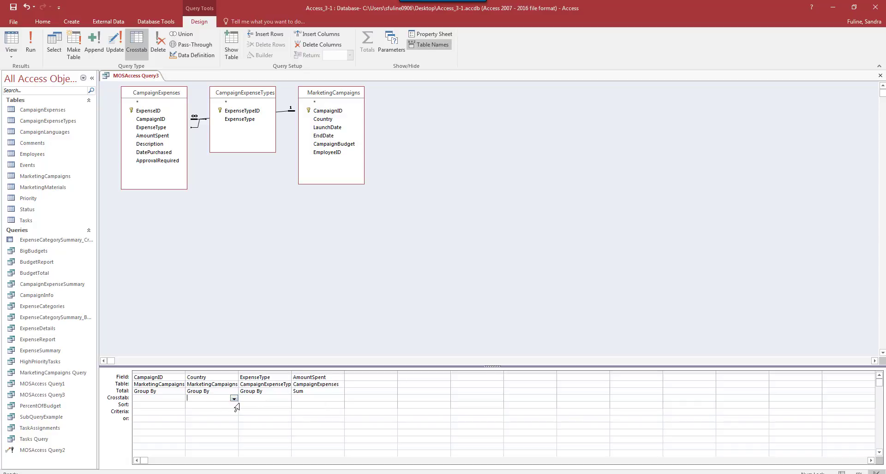
pyautogui.click(234, 398)
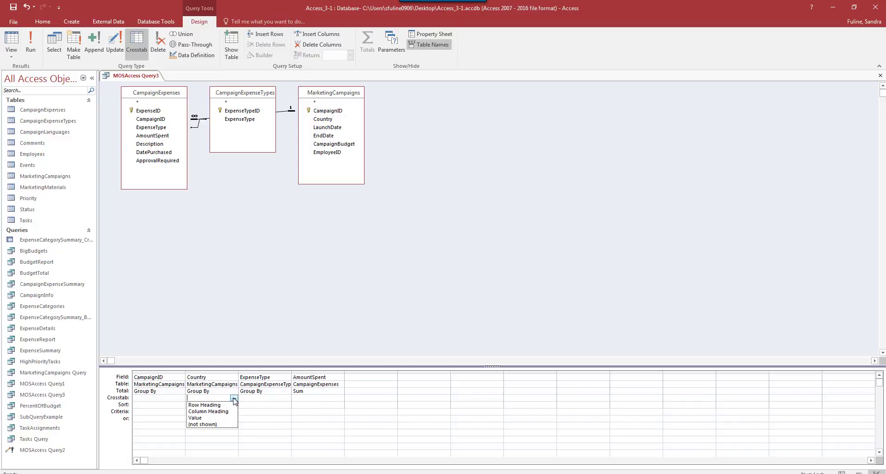
pyautogui.click(229, 405)
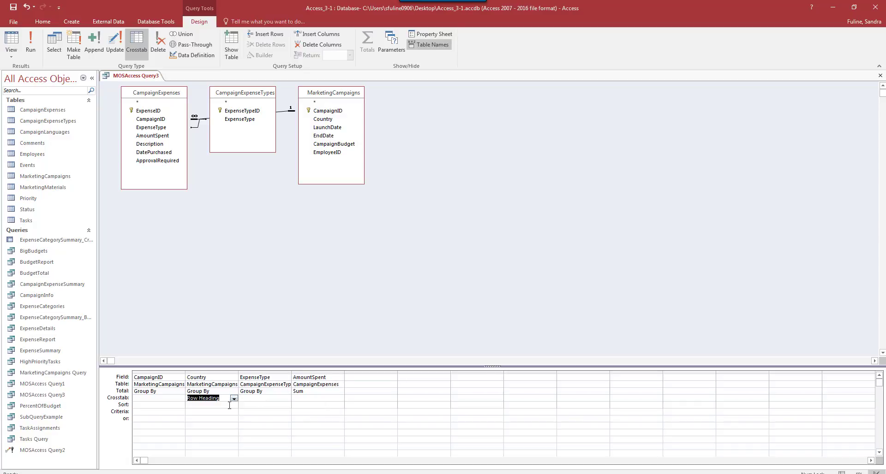
pyautogui.click(257, 399)
pyautogui.click(287, 399)
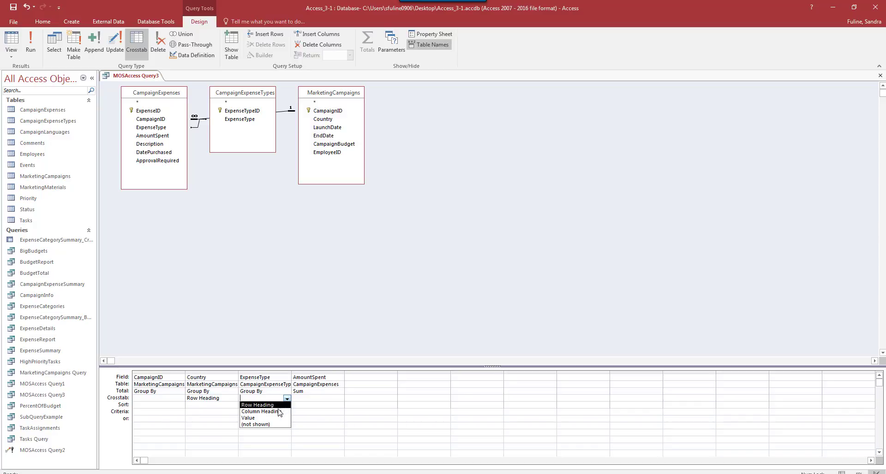
pyautogui.click(283, 405)
pyautogui.click(308, 398)
pyautogui.click(339, 399)
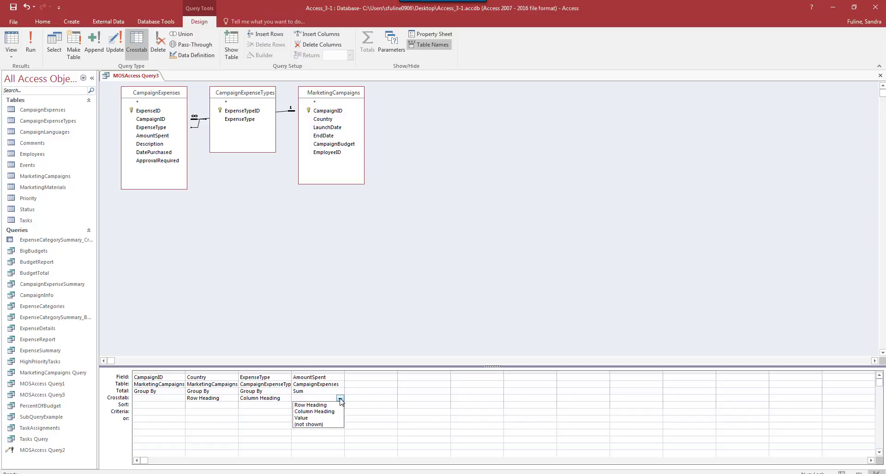
pyautogui.click(319, 418)
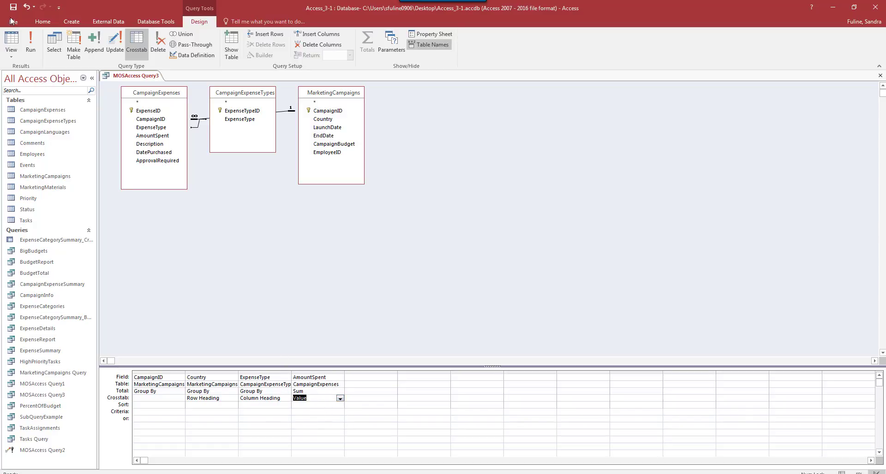
pyautogui.click(31, 44)
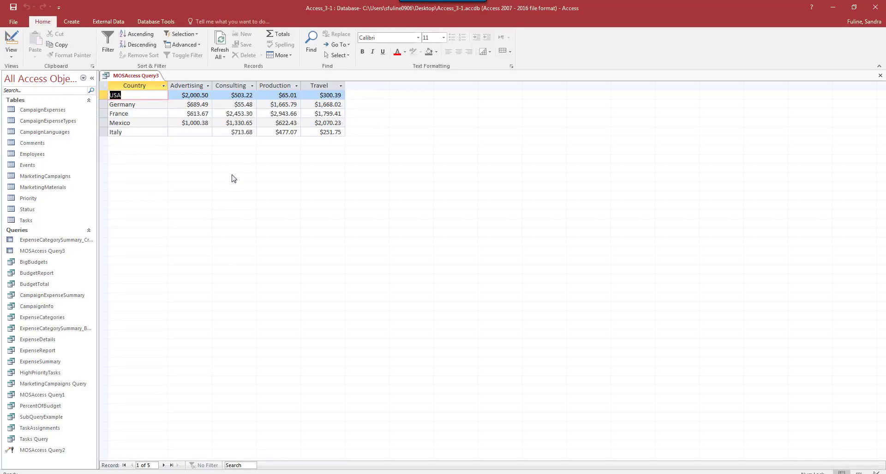
# - Close MOSAccess Query3 and open Tasks Query in Design view
pyautogui.click(881, 75)
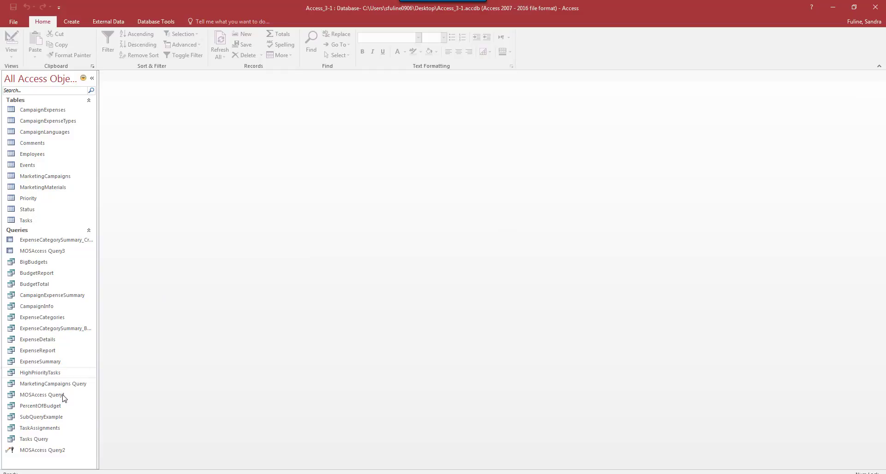
pyautogui.rightClick(44, 440)
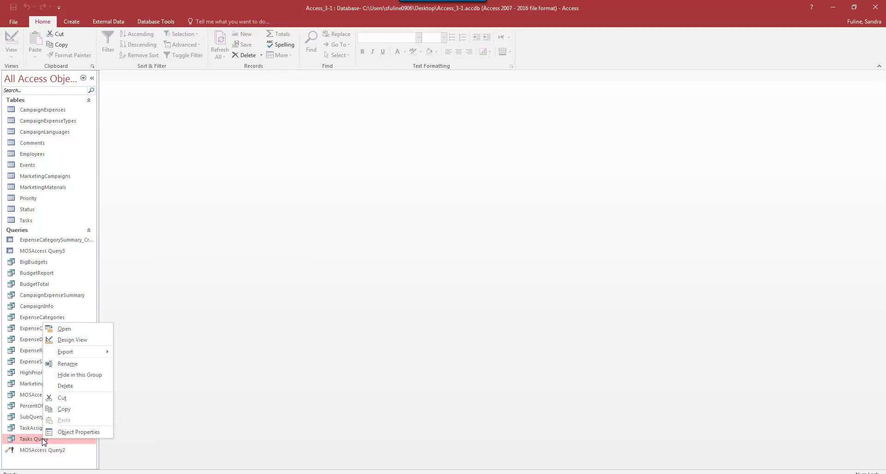
pyautogui.click(70, 341)
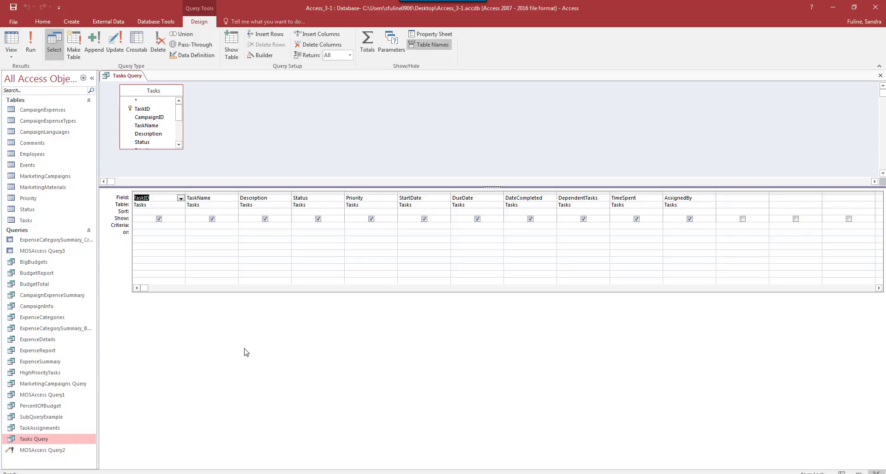
# - Add the MarketingCampaigns table and its Country field to Tasks Query, and check the result in Datasheet view before returning to Design view
pyautogui.click(232, 50)
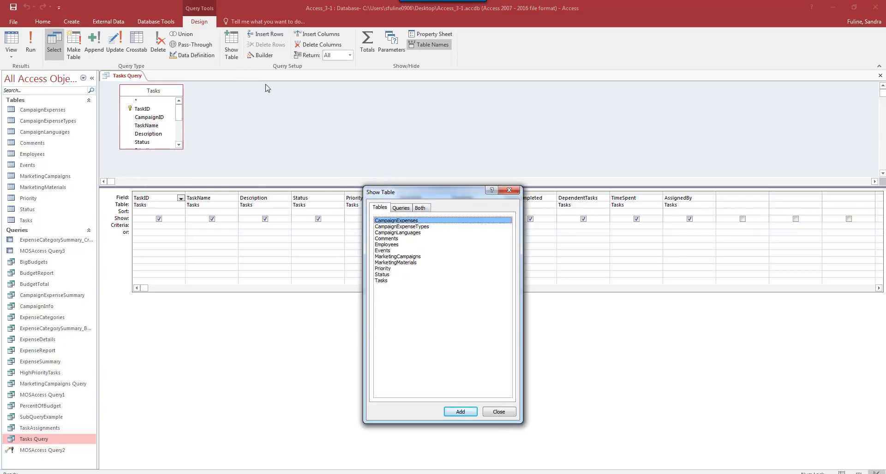
pyautogui.doubleClick(407, 257)
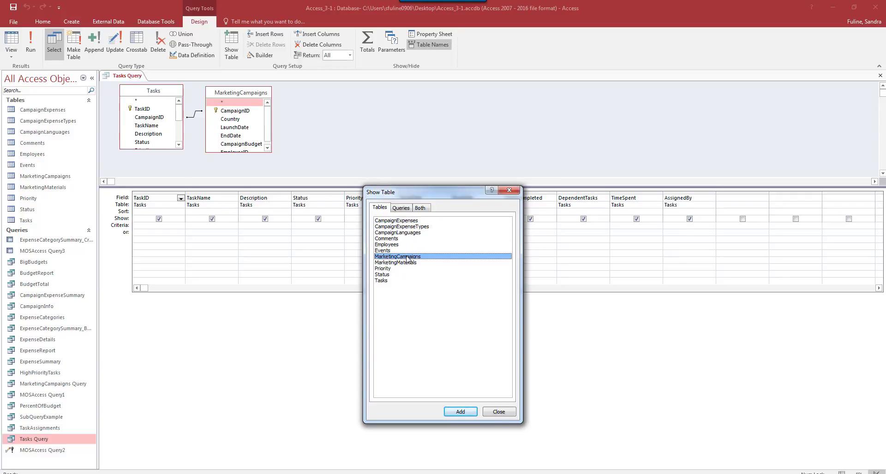
pyautogui.click(497, 412)
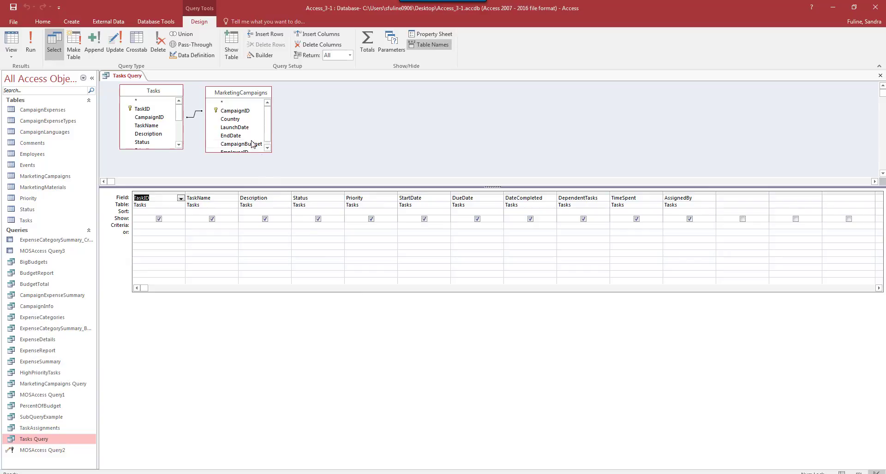
pyautogui.doubleClick(237, 121)
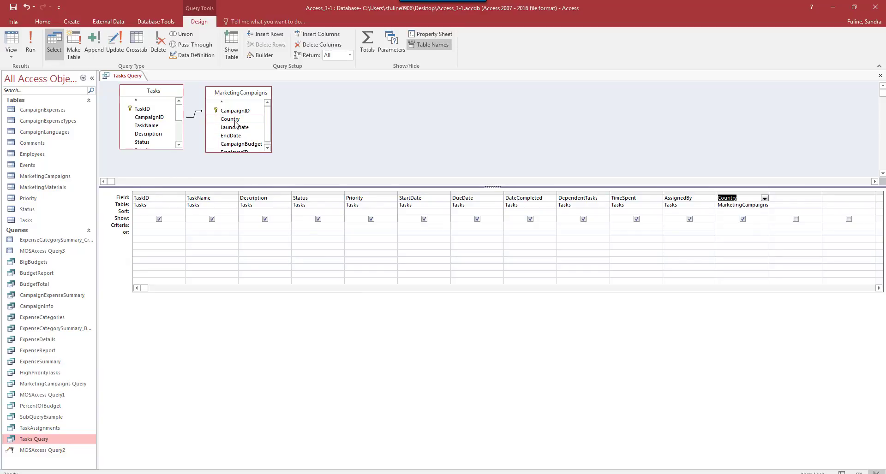
pyautogui.click(20, 37)
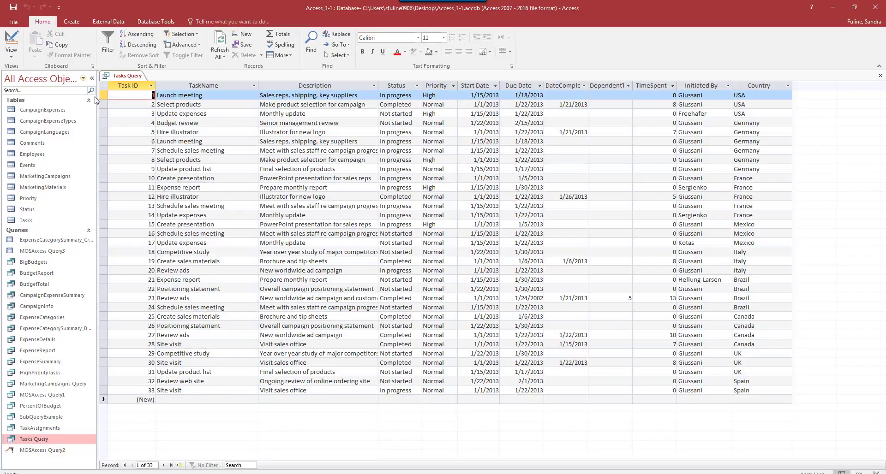
pyautogui.click(22, 39)
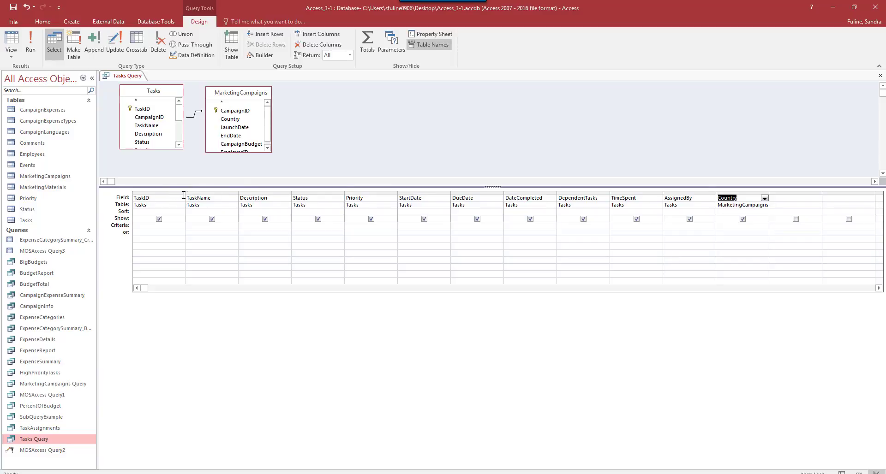
# - Add the Employees table to Tasks Query
pyautogui.click(231, 43)
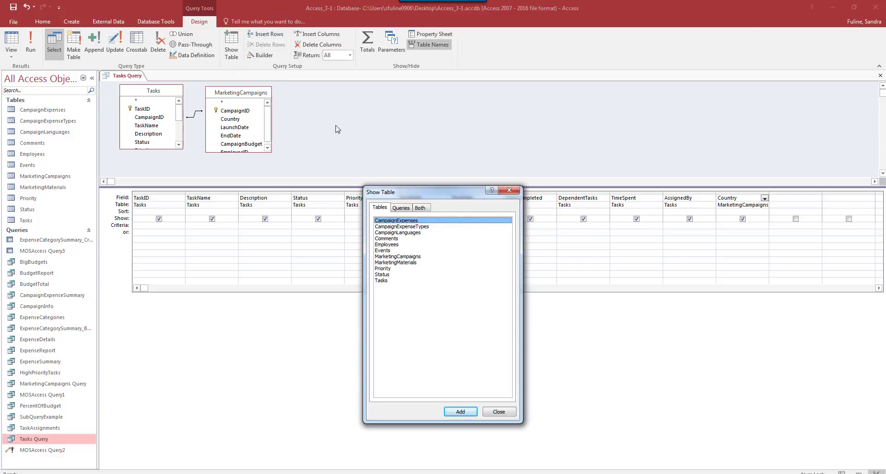
pyautogui.click(387, 245)
pyautogui.doubleClick(386, 246)
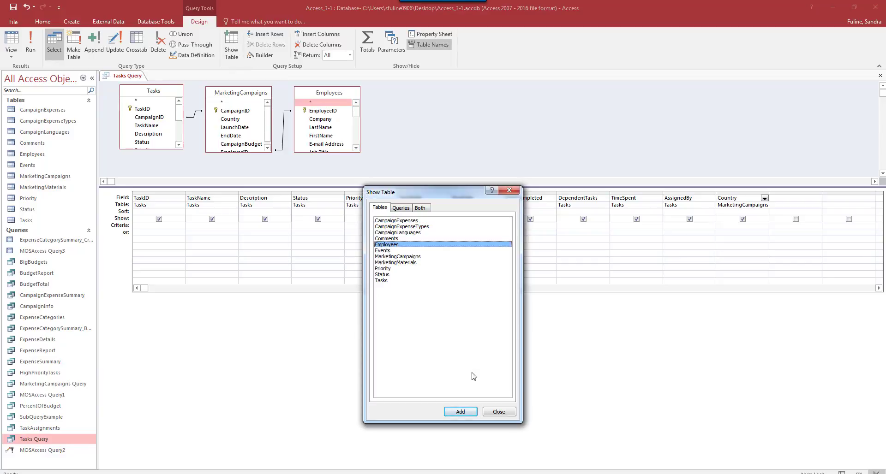
pyautogui.click(499, 411)
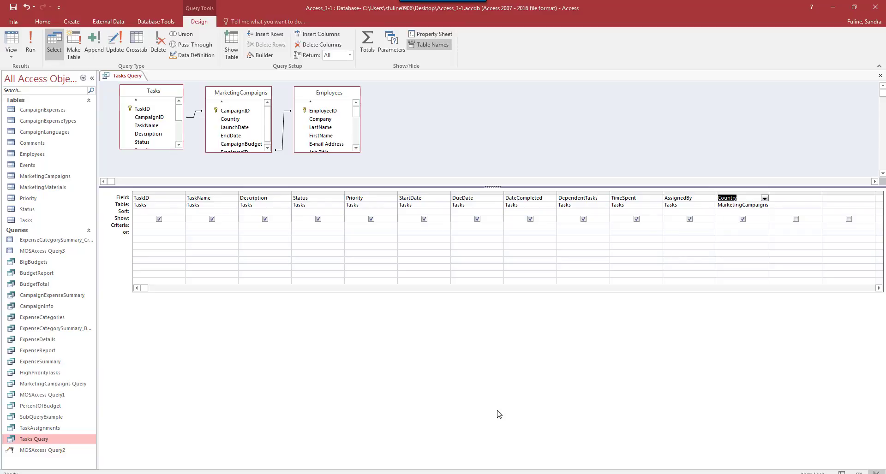
# - Remove the MarketingCampaigns table from Tasks Query, and place the Tasks field list beside Employees with both lists lengthened
pyautogui.rightClick(231, 93)
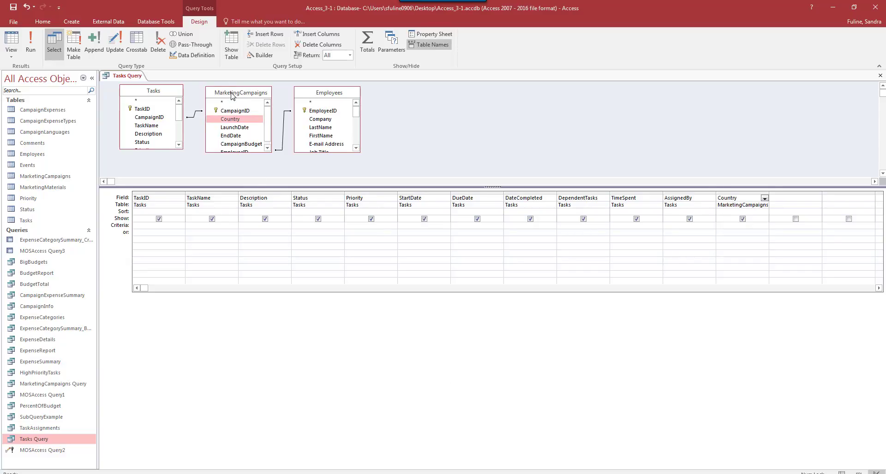
pyautogui.click(263, 99)
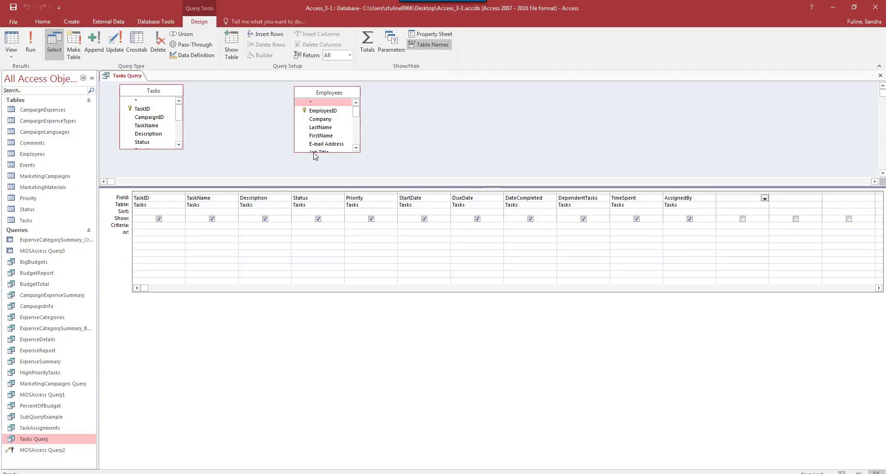
pyautogui.moveTo(316, 152); pyautogui.dragTo(316, 176)
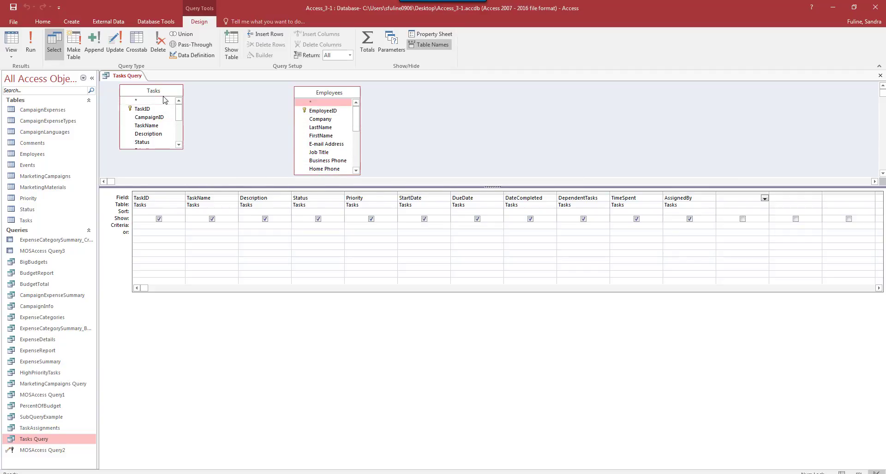
pyautogui.moveTo(157, 91); pyautogui.dragTo(240, 94)
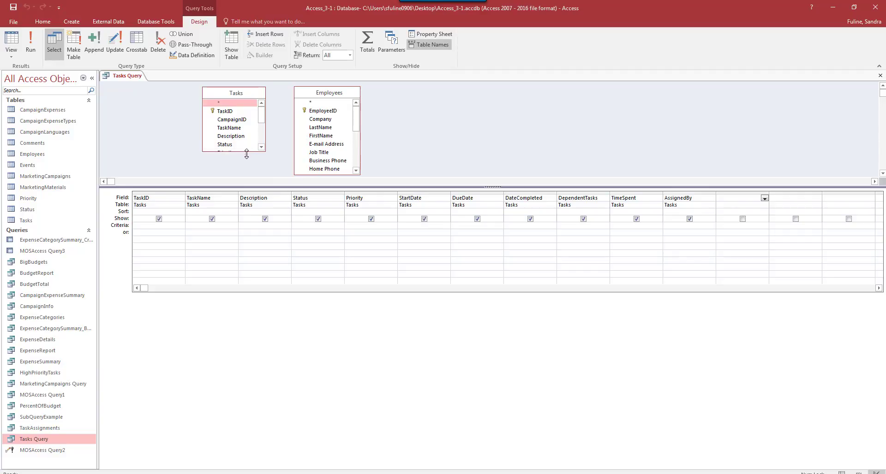
pyautogui.moveTo(245, 151); pyautogui.dragTo(246, 171)
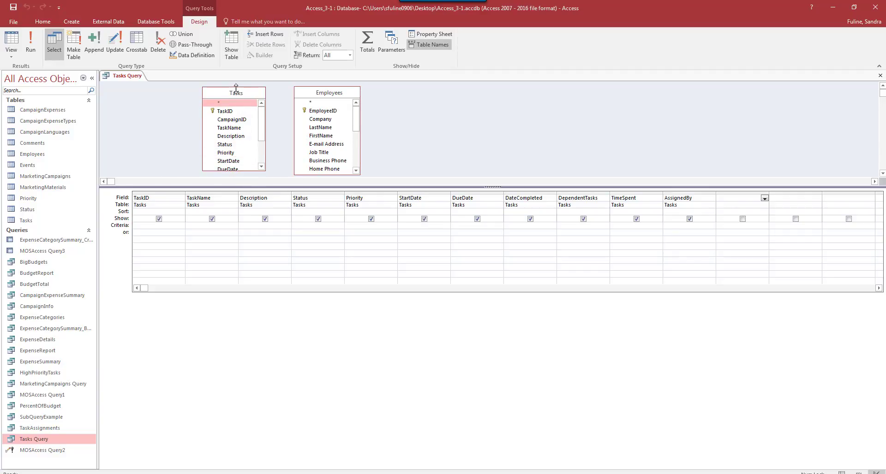
pyautogui.moveTo(235, 94); pyautogui.dragTo(240, 86)
pyautogui.moveTo(234, 163); pyautogui.dragTo(233, 175)
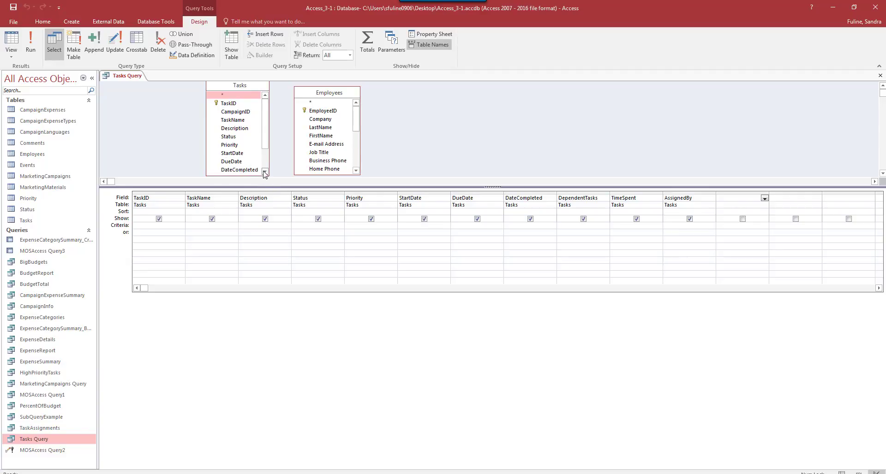
# - Join EmployeeID in Employees to AssignedTo in Tasks, including all records from Employees and only the matching records from Tasks
pyautogui.scroll(-4, 265, 171)
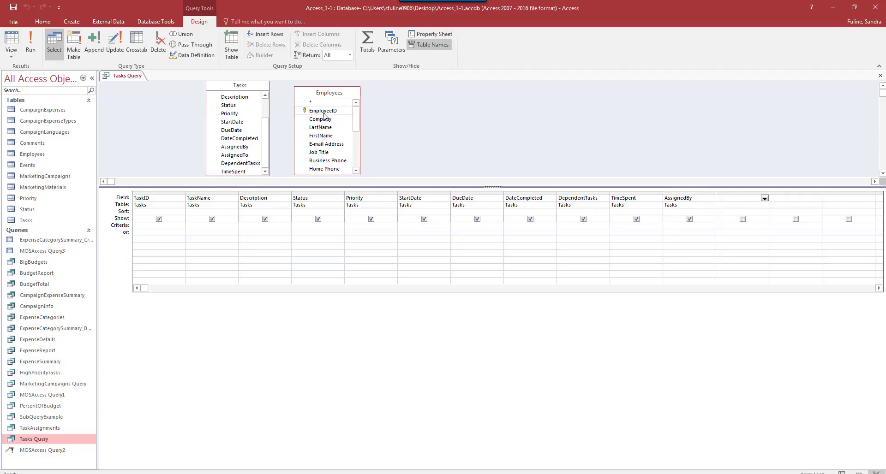
pyautogui.moveTo(323, 112); pyautogui.dragTo(240, 157)
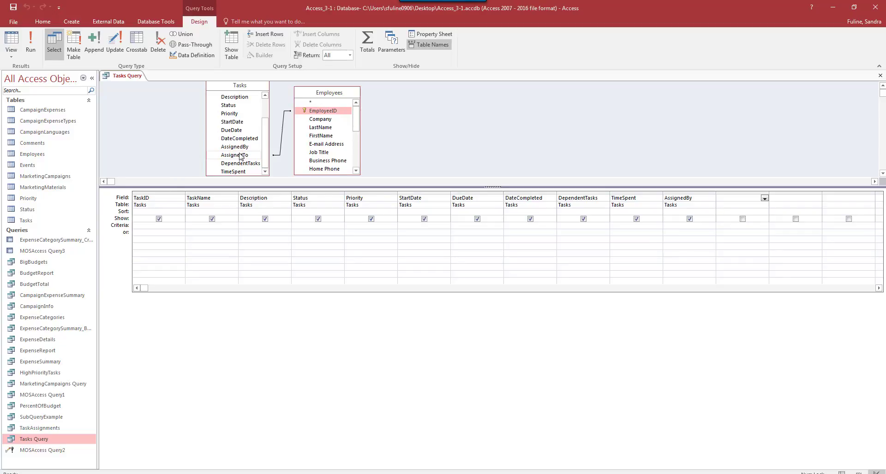
pyautogui.rightClick(283, 134)
pyautogui.click(314, 137)
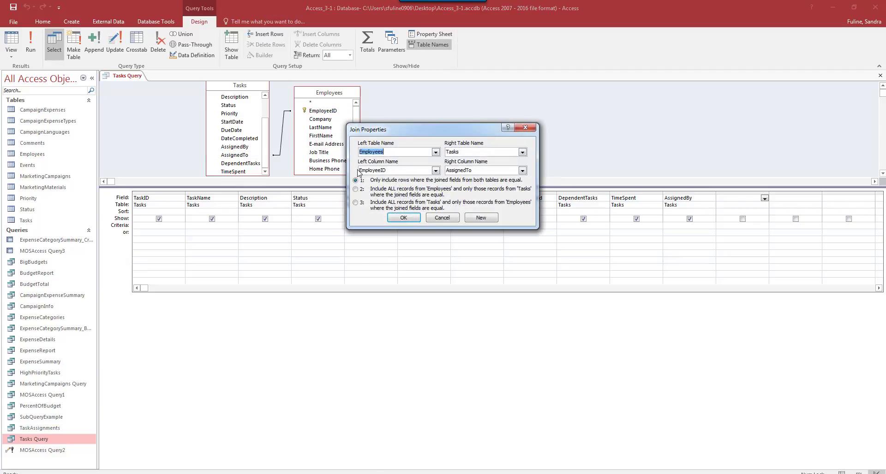
pyautogui.click(356, 189)
pyautogui.click(404, 218)
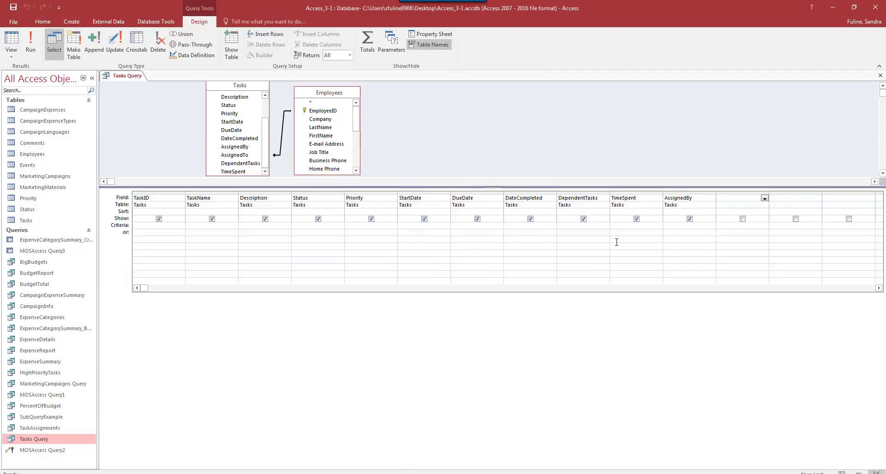
# - Add the AssignedTo field from Tasks to the query grid, and run the query before returning to Design view
pyautogui.doubleClick(235, 155)
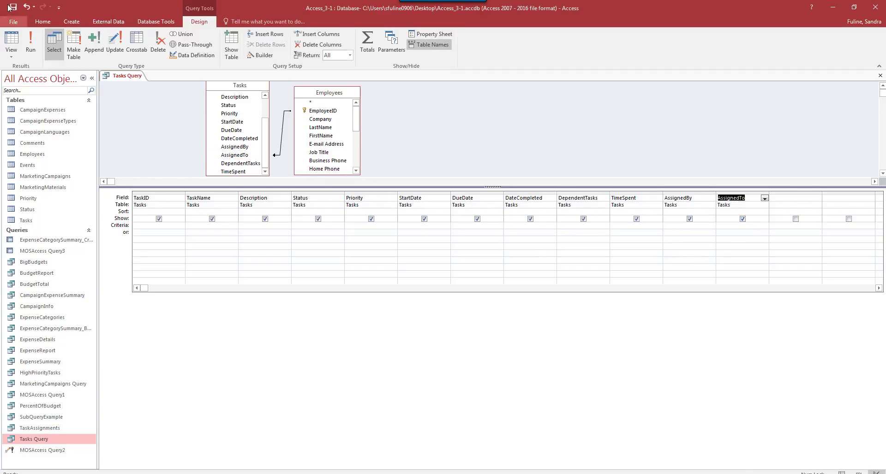
pyautogui.click(31, 48)
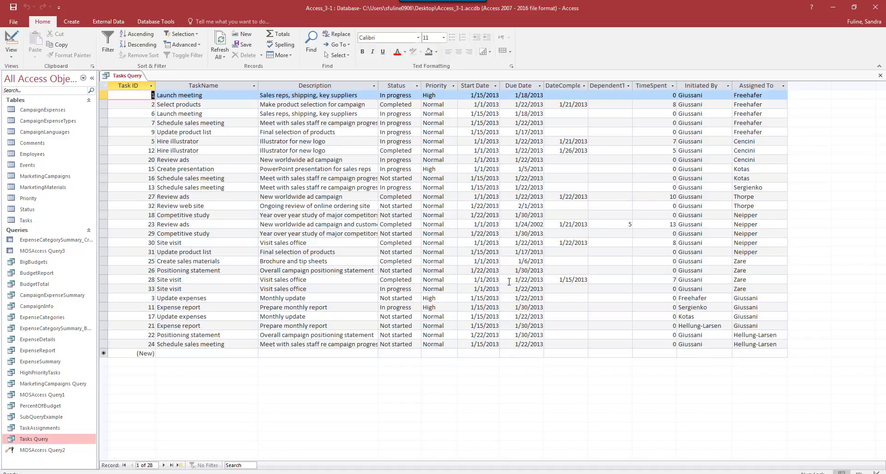
pyautogui.click(10, 41)
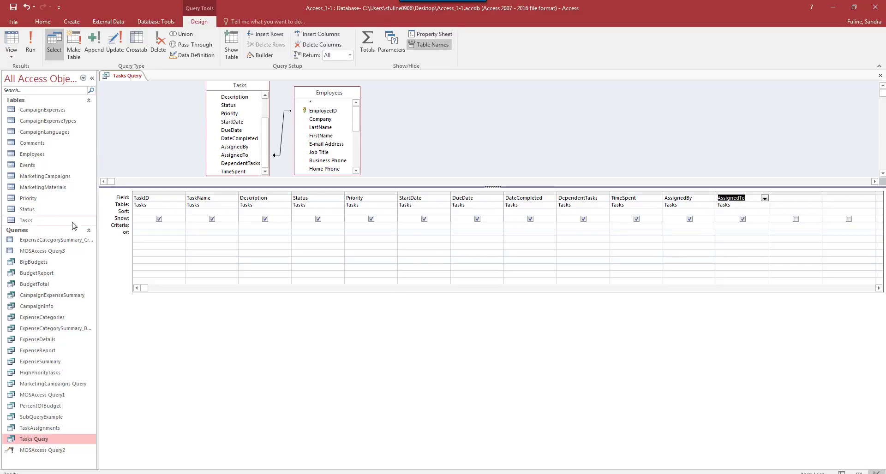
# - Open the Tasks table, examine the related comments for tasks 1 and 2, and compare the table with the Tasks Query design
pyautogui.click(50, 222)
pyautogui.doubleClick(52, 224)
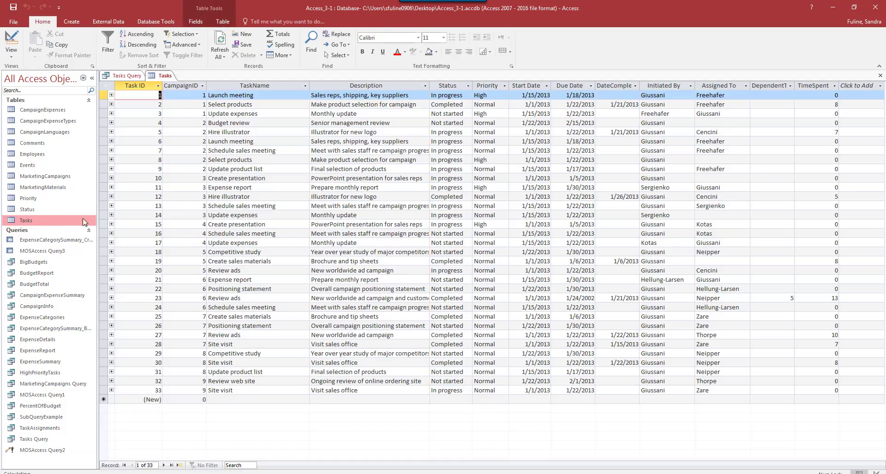
pyautogui.click(111, 96)
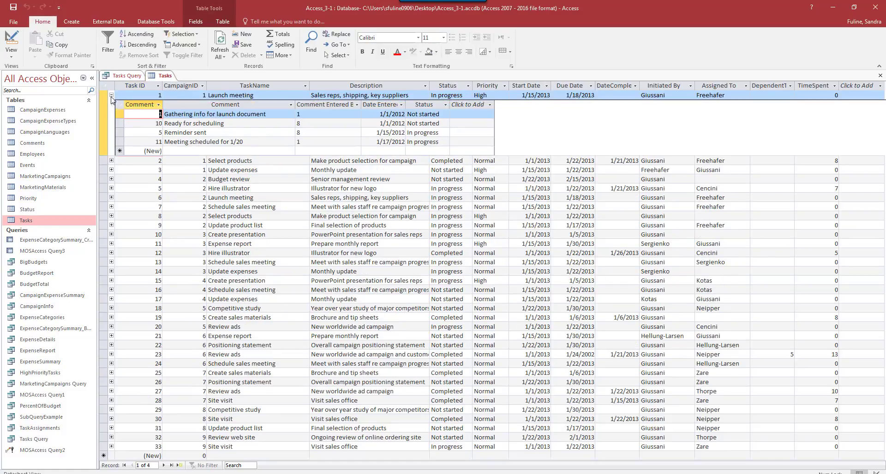
pyautogui.click(111, 160)
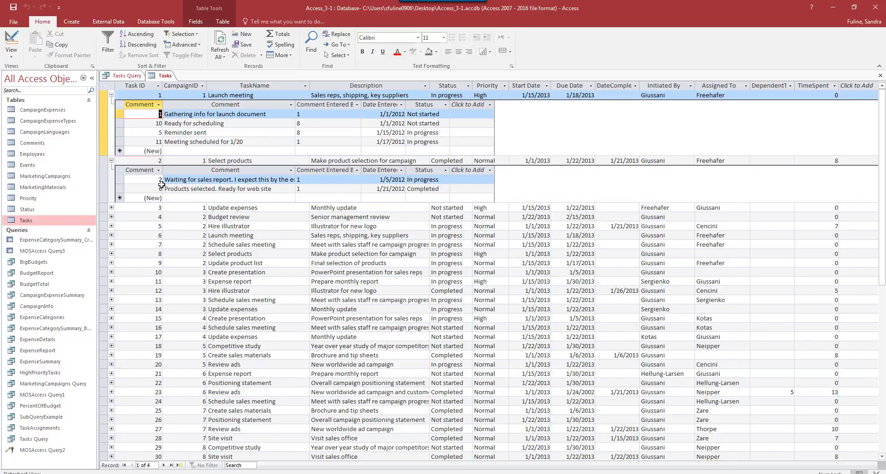
pyautogui.click(129, 75)
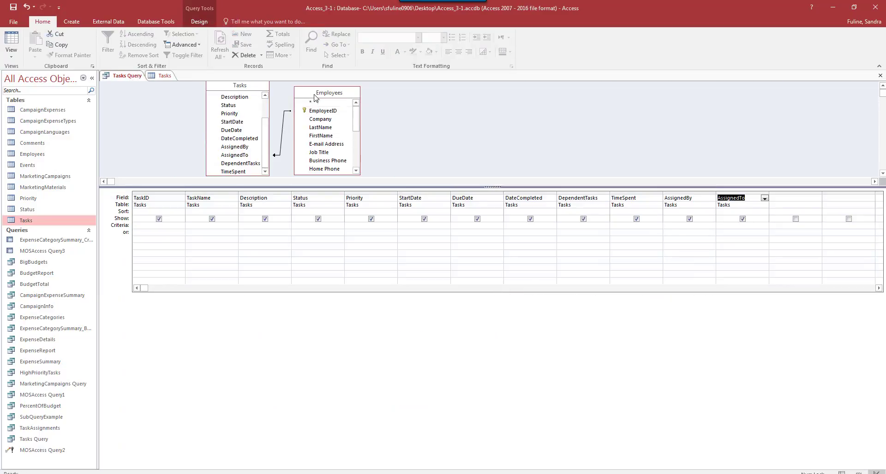
pyautogui.click(161, 76)
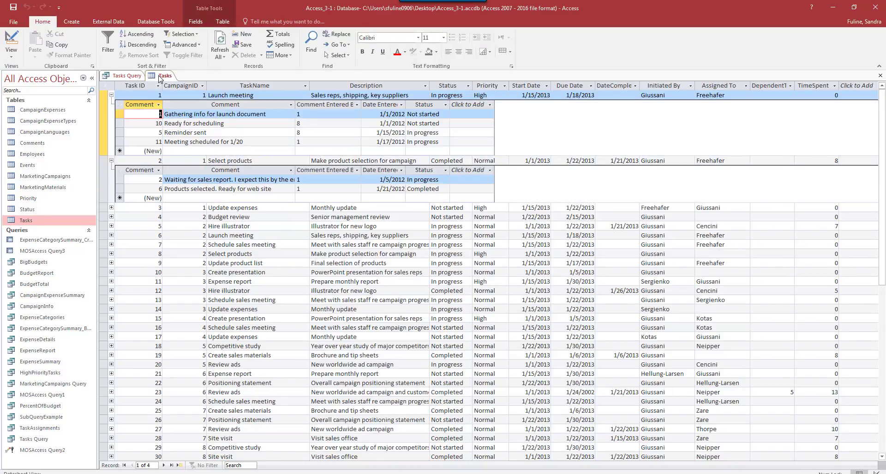